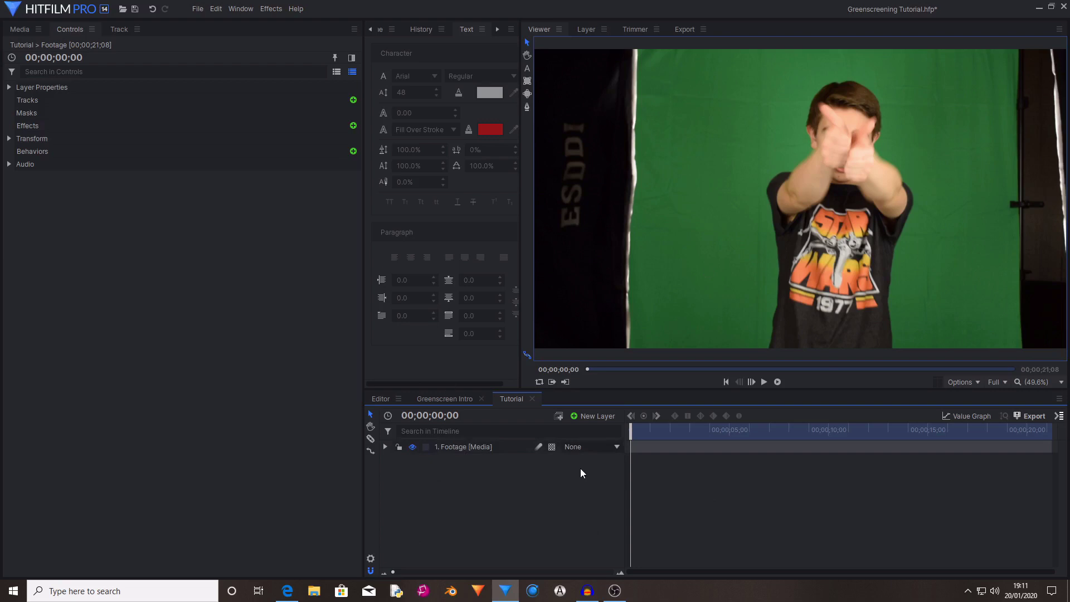
Start a freehand mask on the Footage layer with points just above and below the frame at the green backdrop's left edge
left_click(473, 446)
left_click(527, 107)
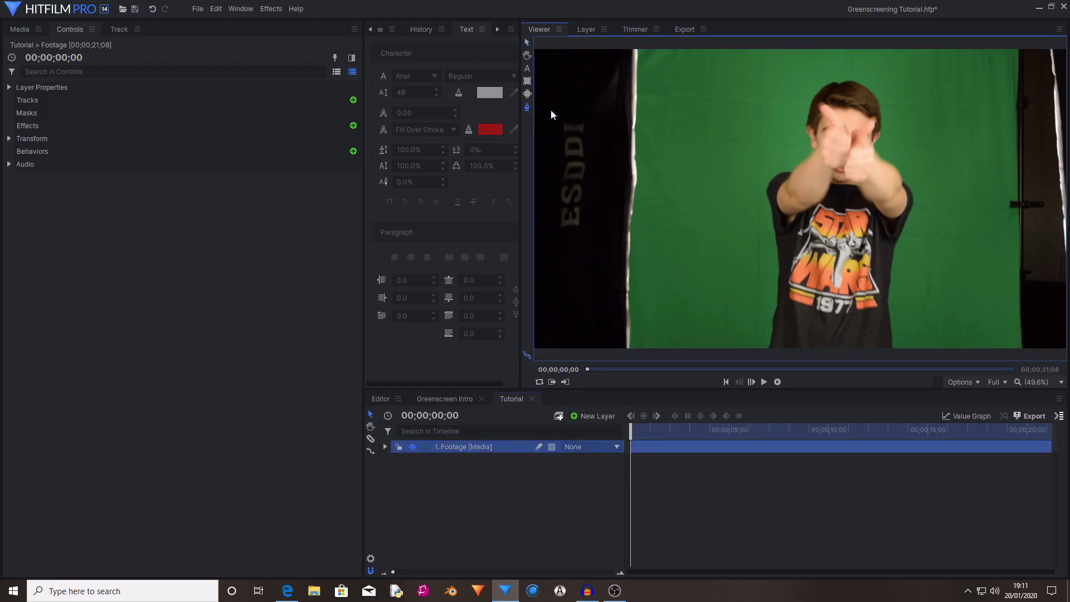
scroll(677, 139, "down", 1)
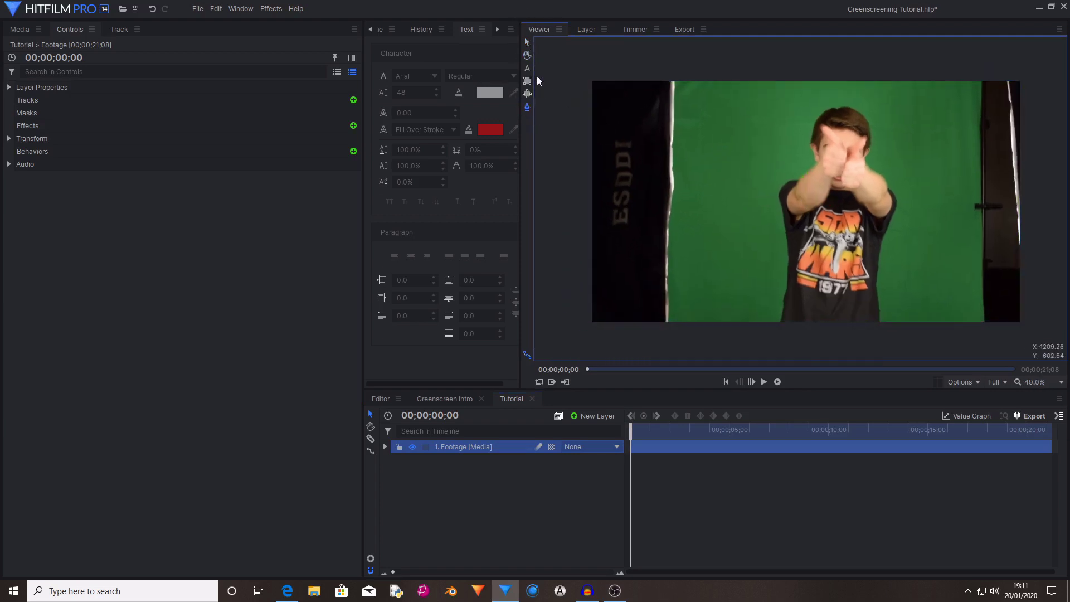
scroll(692, 75, "up", 1)
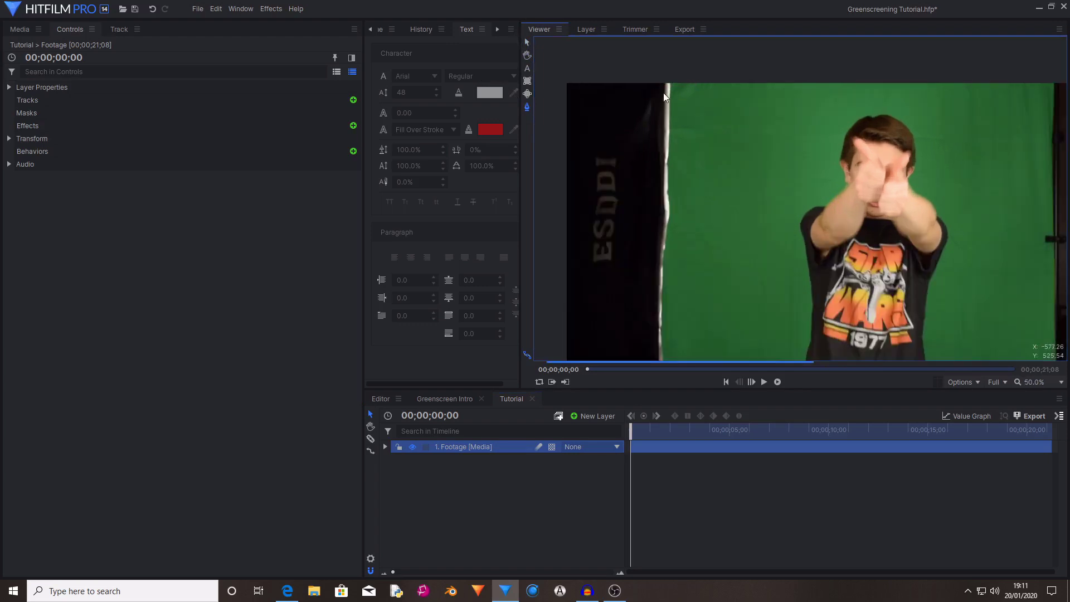
scroll(663, 93, "down", 2)
left_click_drag(710, 124, 737, 120)
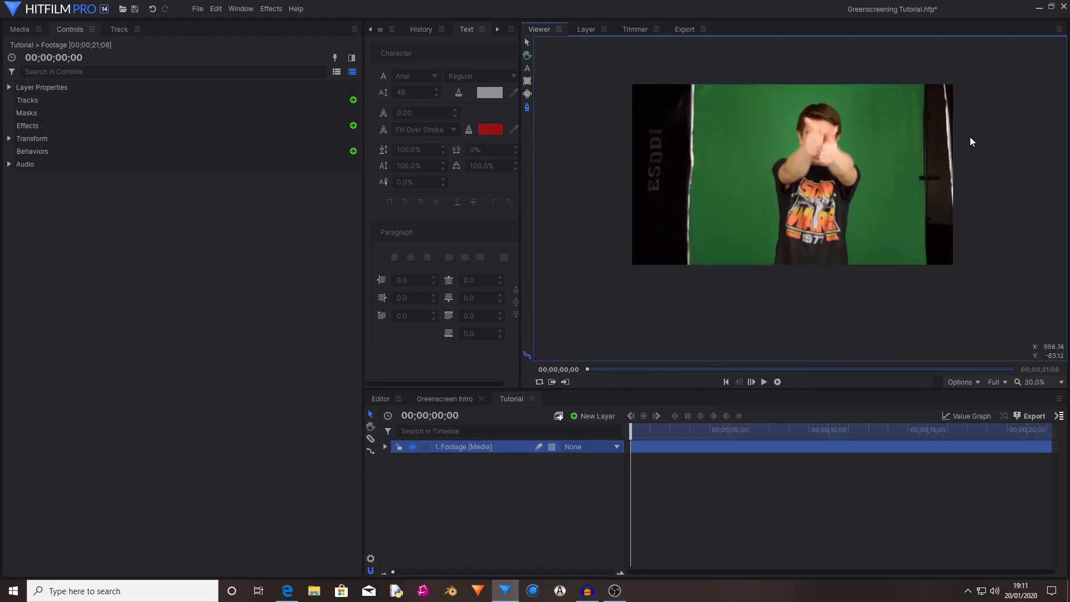
left_click(700, 76)
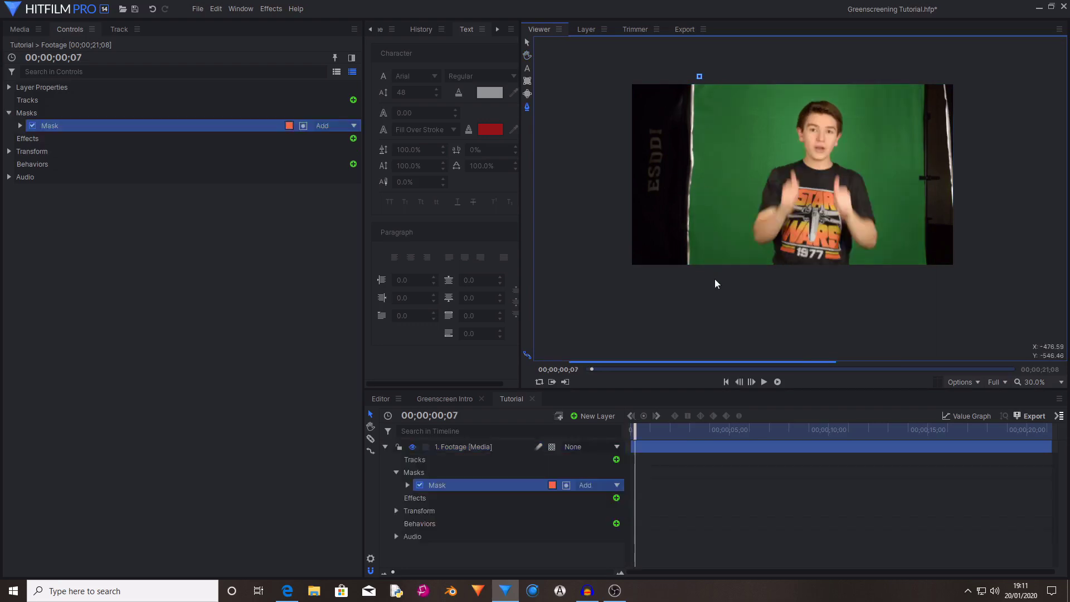
left_click(696, 269)
Continue the mask up the green backdrop's right edge, routing around the dark clamp, and close the outline above the frame
left_click(837, 249)
scroll(835, 169, "up", 3)
left_click(845, 133)
left_click(834, 131)
left_click(835, 117)
left_click(837, 300)
right_click(849, 219)
left_click(836, 301)
left_click_drag(835, 301, 872, 248)
left_click_drag(874, 165, 869, 251)
left_click(849, 127)
scroll(850, 128, "down", 2)
left_click_drag(646, 150, 790, 58)
left_click(659, 114)
scroll(747, 148, "down", 2)
left_click_drag(707, 177, 664, 203)
Search the effects for "colour difference" and apply Color Difference Key to the Footage layer, showing its settings
left_click(334, 215)
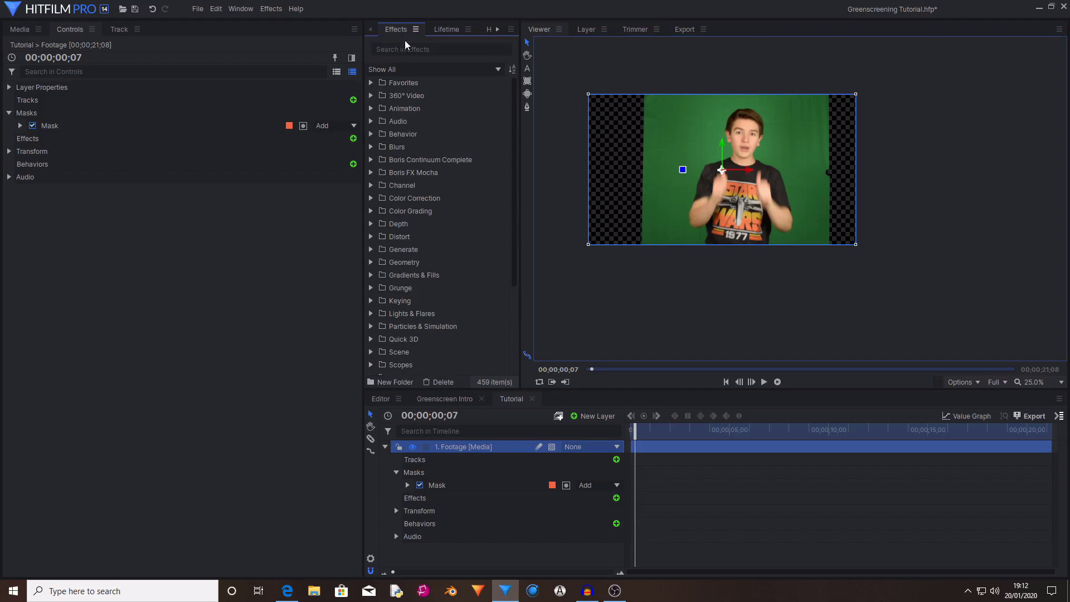
left_click(411, 49)
type("colour difference")
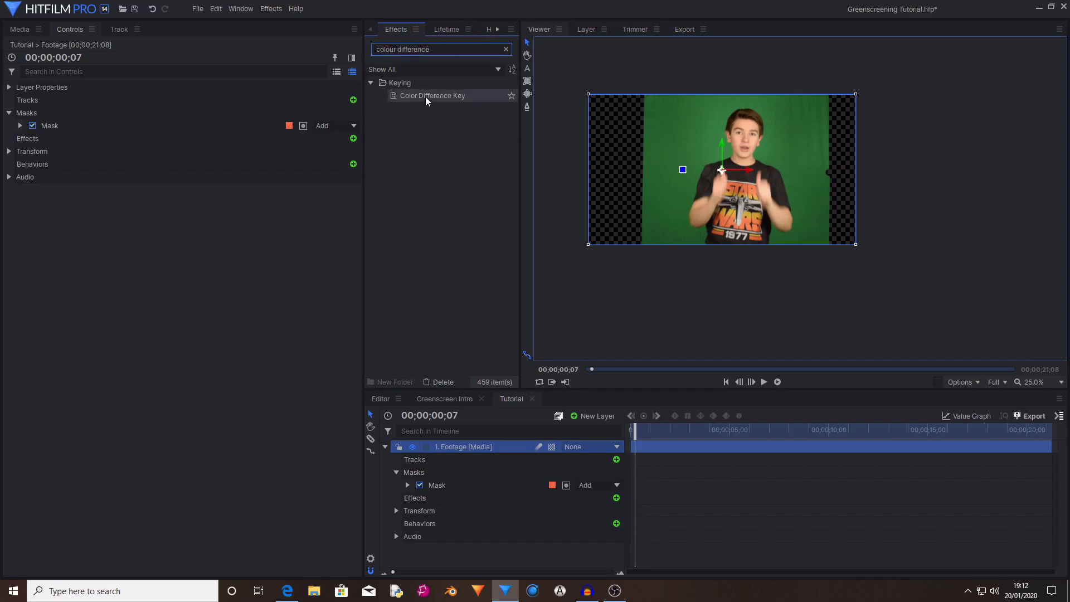
left_click_drag(424, 96, 601, 386)
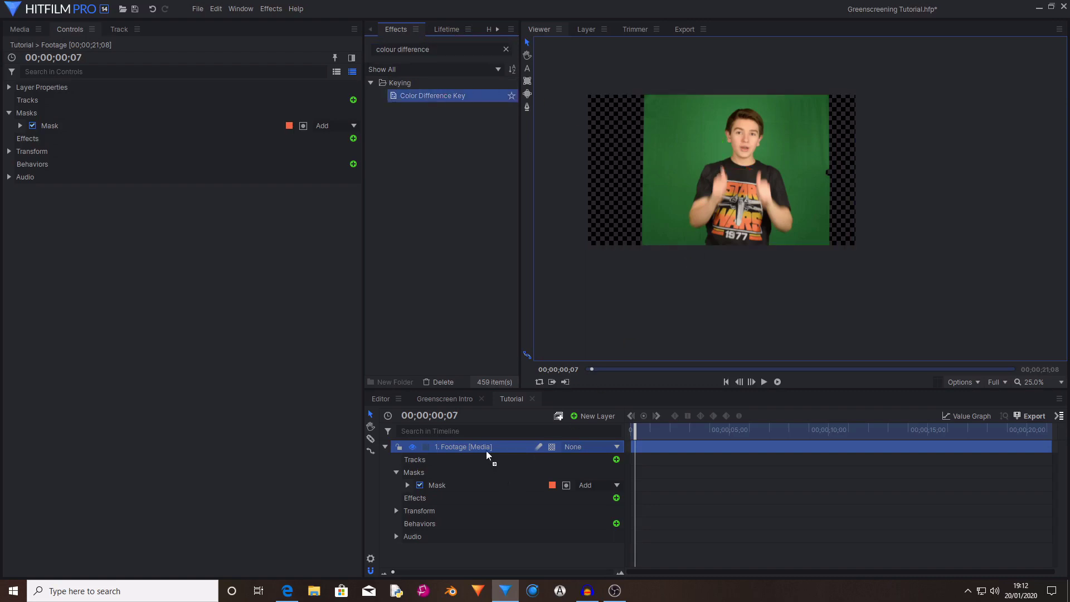
left_click_drag(486, 451, 486, 450)
left_click(92, 162)
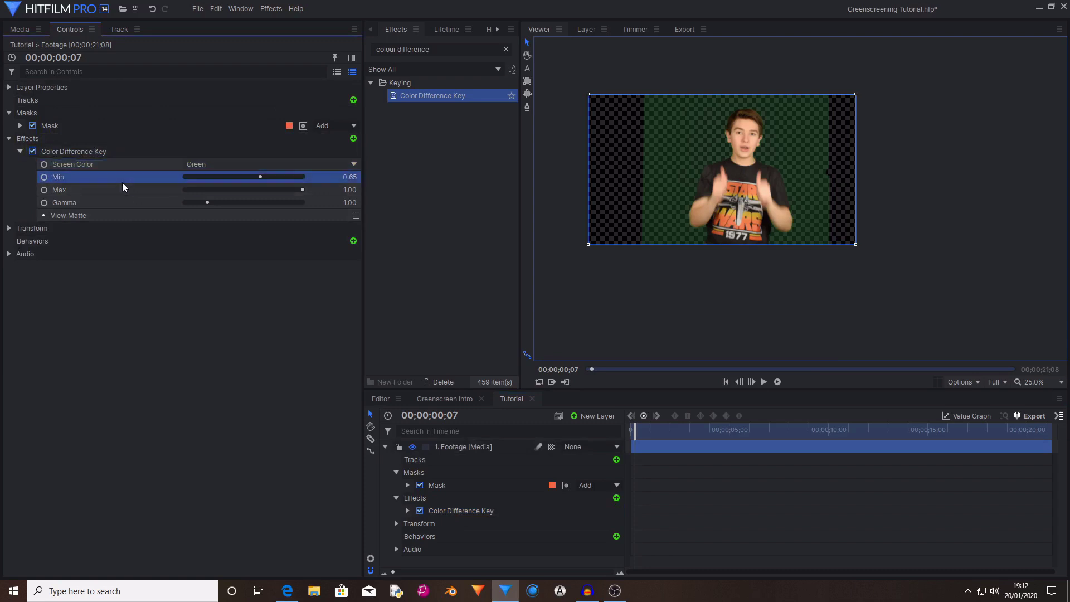
Review the Screen Color choices of the Color Difference Key, leaving Green selected
left_click(109, 215)
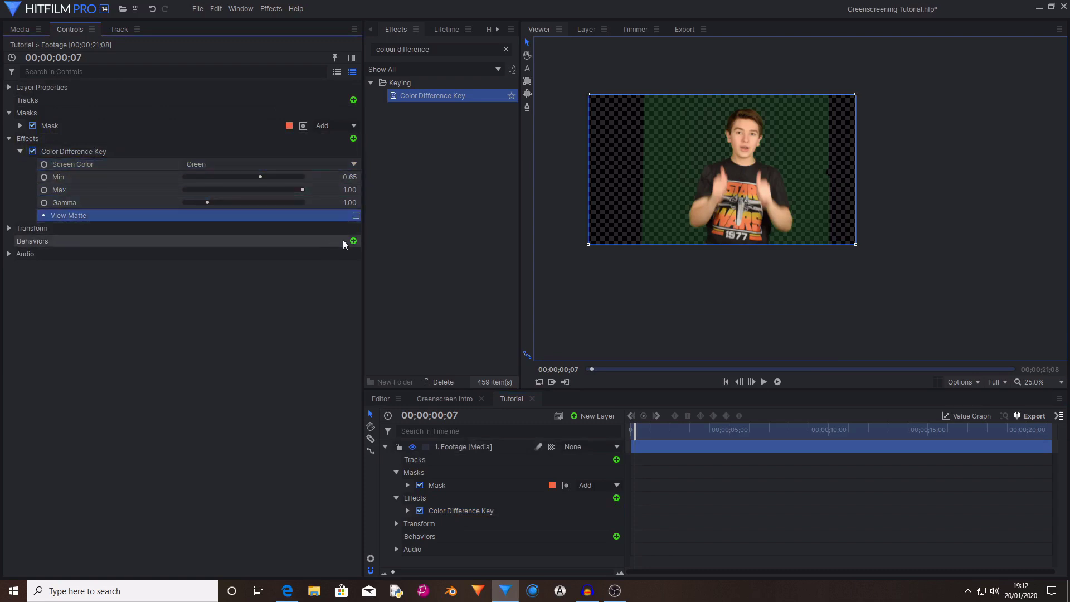
left_click(168, 165)
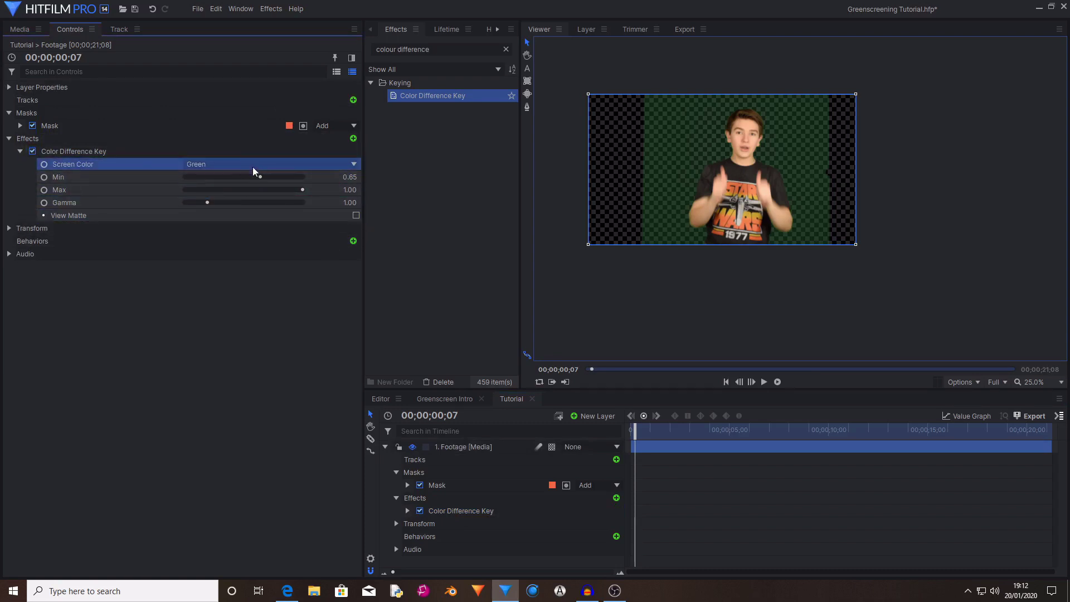
scroll(725, 140, "up", 3)
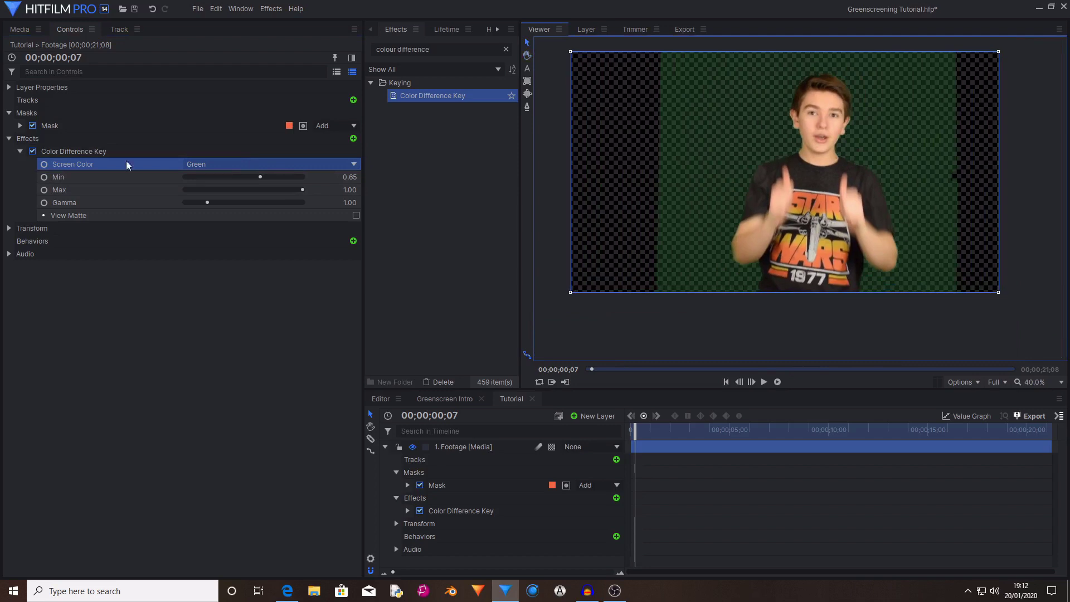
left_click(231, 163)
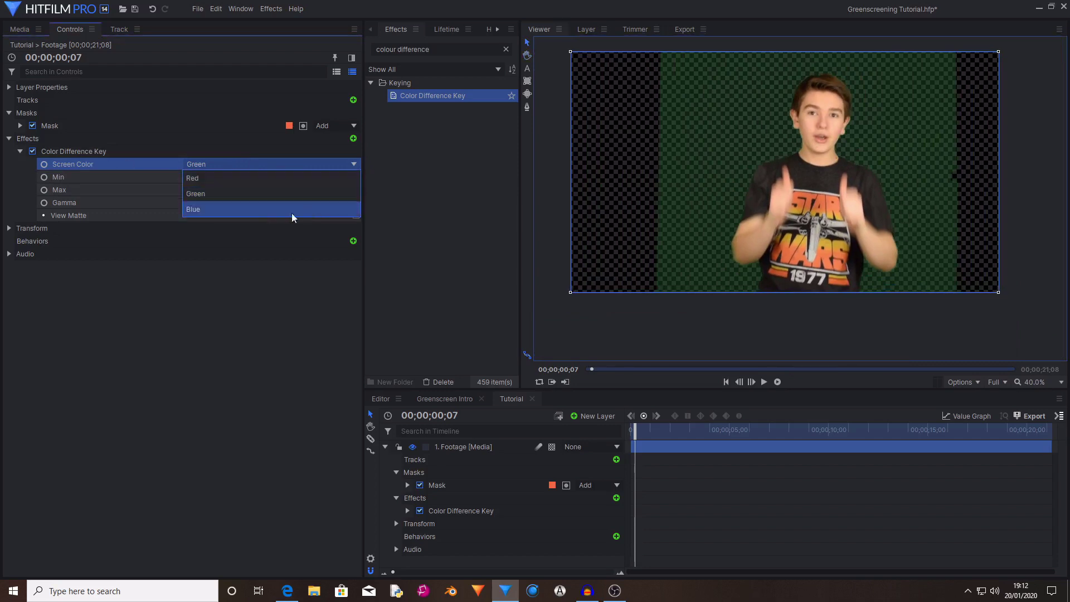
left_click(205, 159)
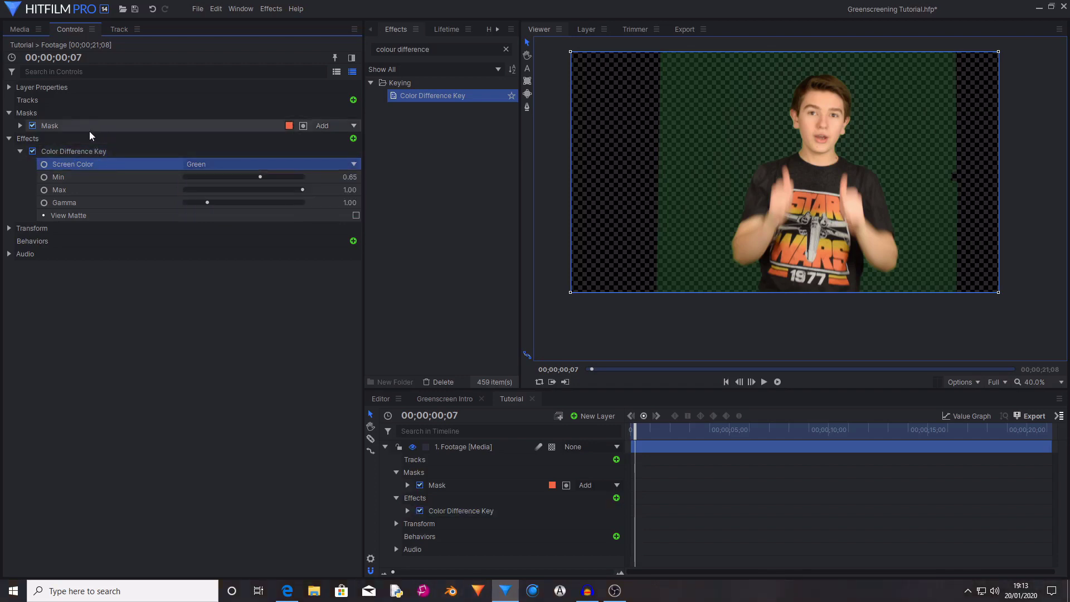
Turn on View Matte for the Color Difference Key and raise Min to 0.80
left_click(119, 214)
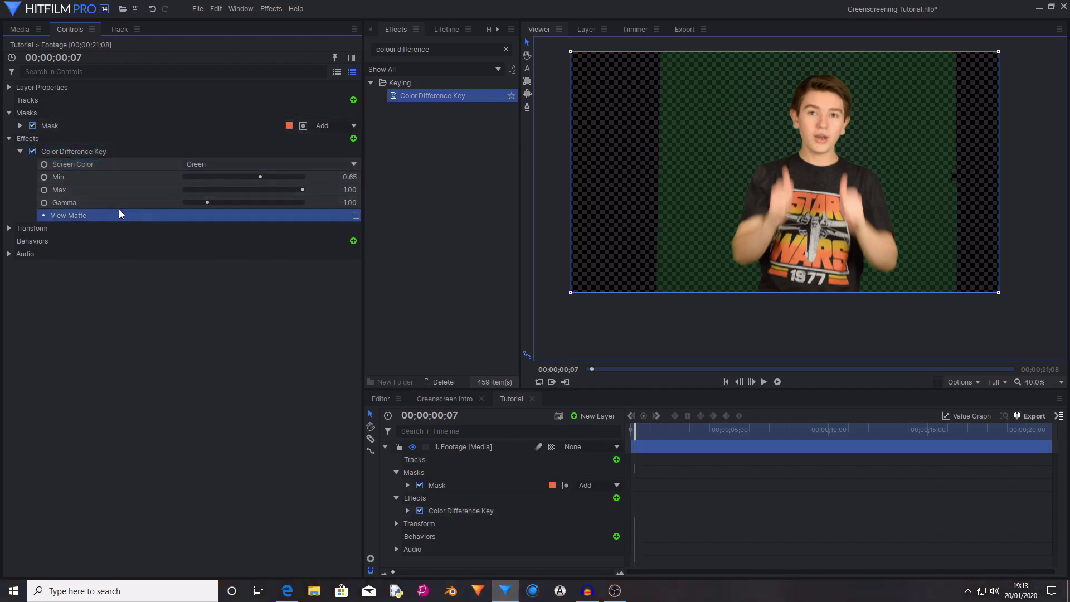
left_click(356, 216)
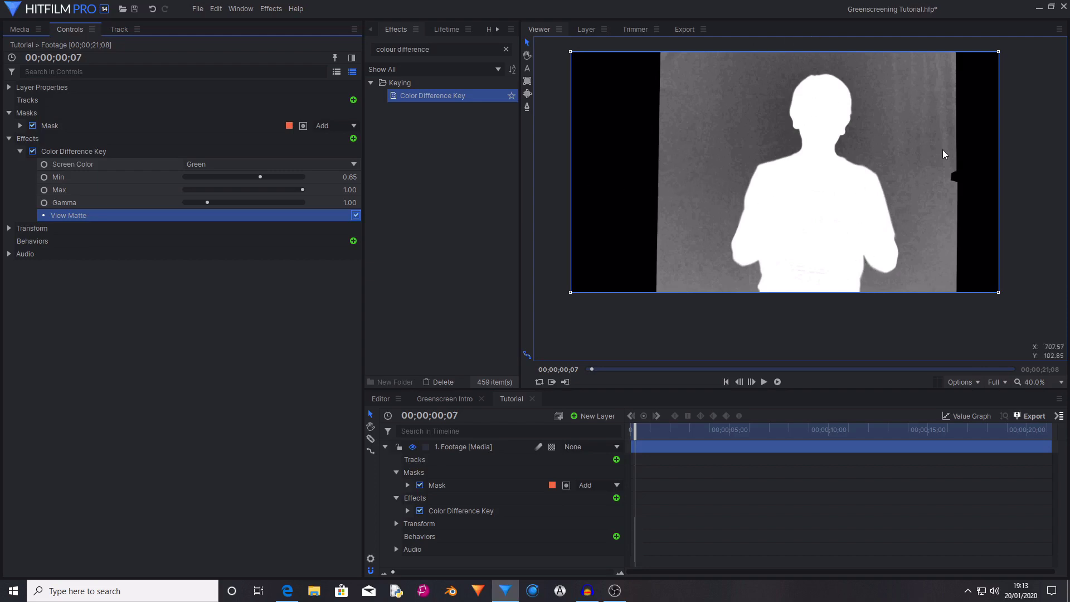
left_click(106, 176)
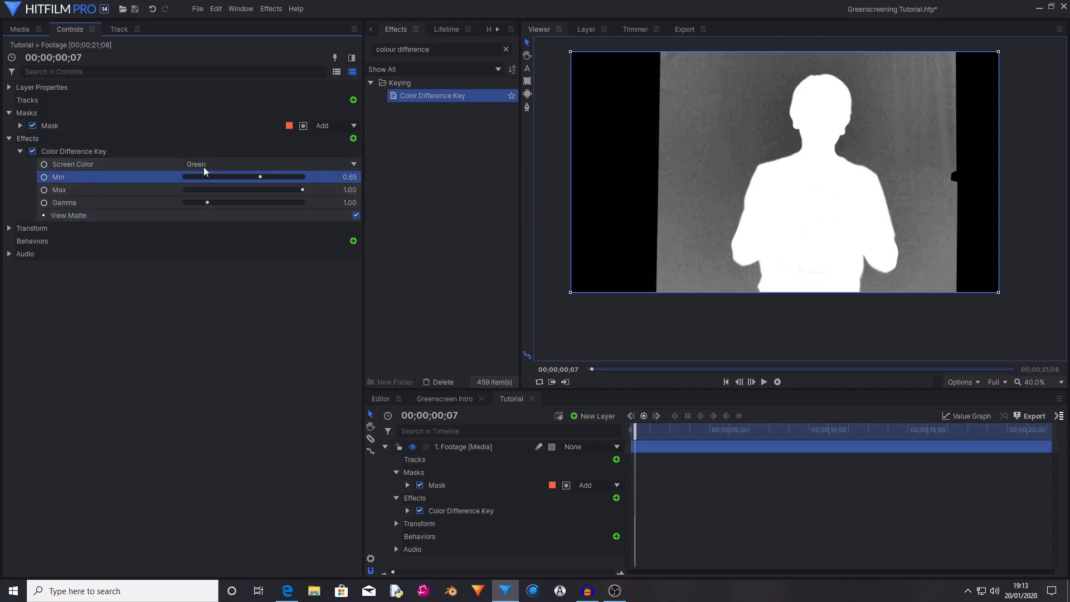
left_click_drag(265, 179, 280, 185)
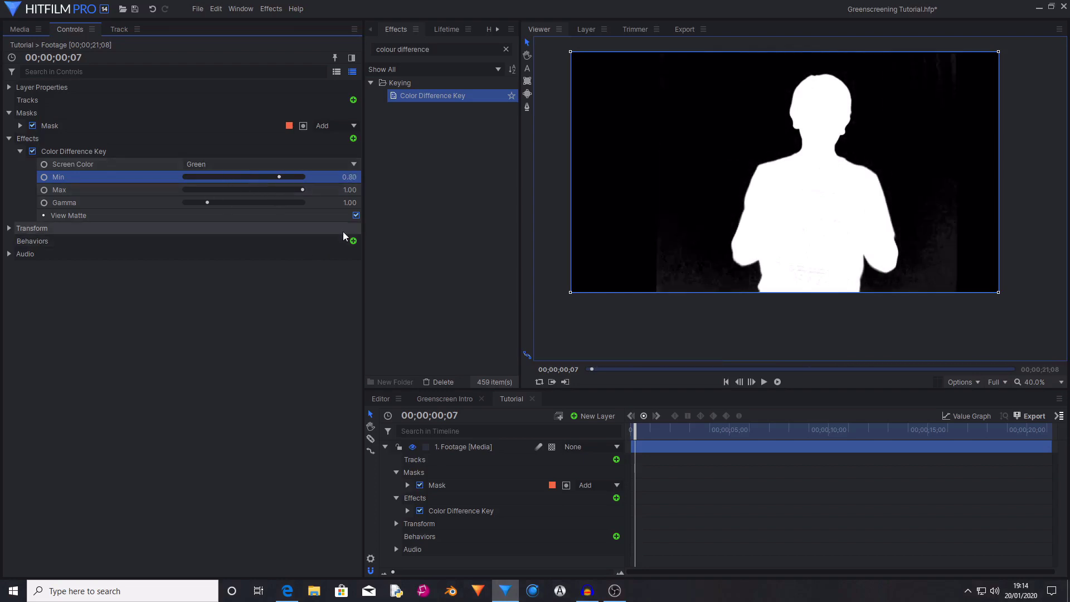
Try Min at 0.82 with the matte hidden, and at 0.95 with the matte shown
left_click(356, 216)
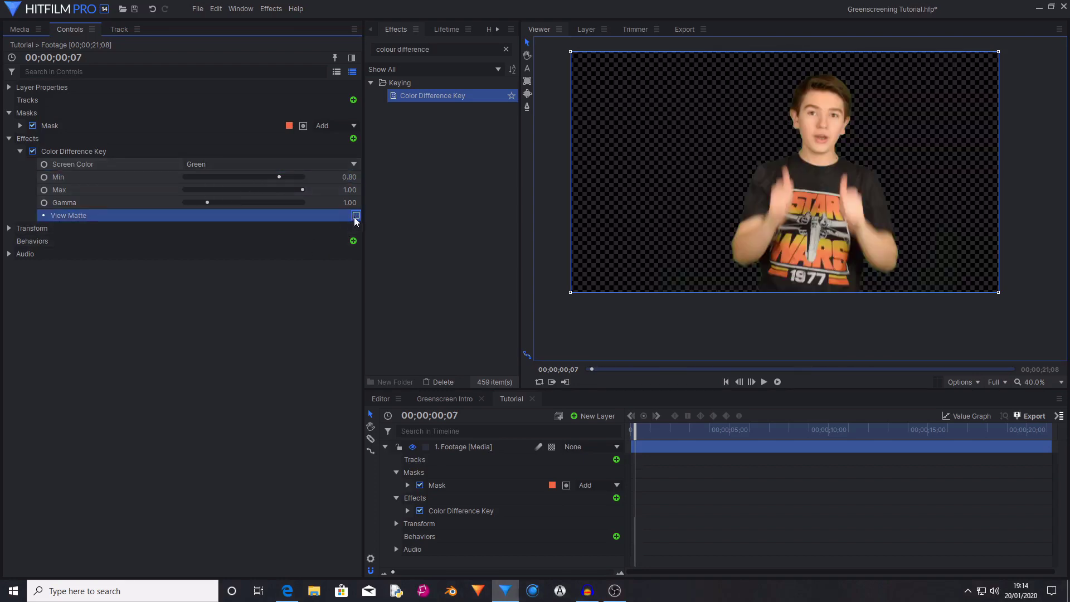
mouse_move(280, 177)
left_mouse_down()
mouse_move(240, 176)
mouse_move(283, 182)
left_mouse_up()
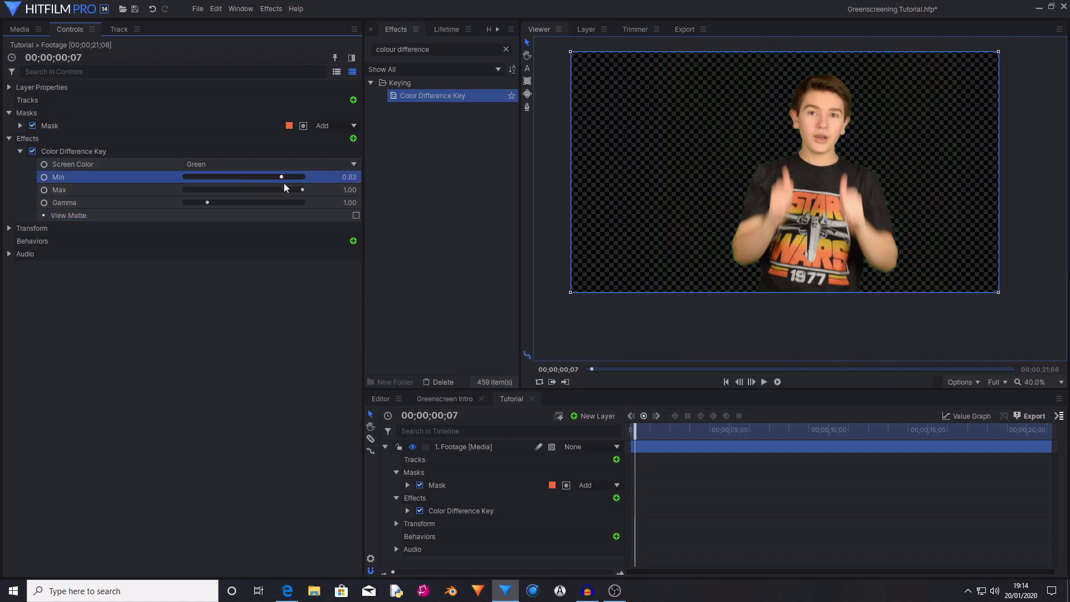
left_click(356, 215)
left_click_drag(282, 177, 298, 179)
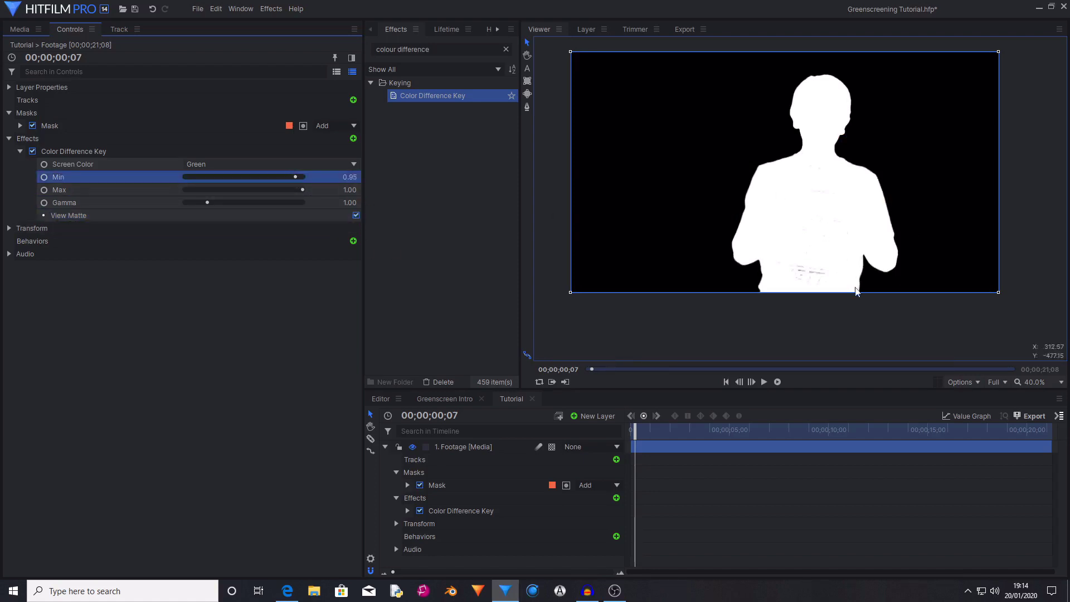
Set the Color Difference Key's Min to 0.84 while checking the shirt area of the matte, and fit the frame to the viewer
scroll(805, 274, "up", 2)
left_click_drag(290, 178, 281, 173)
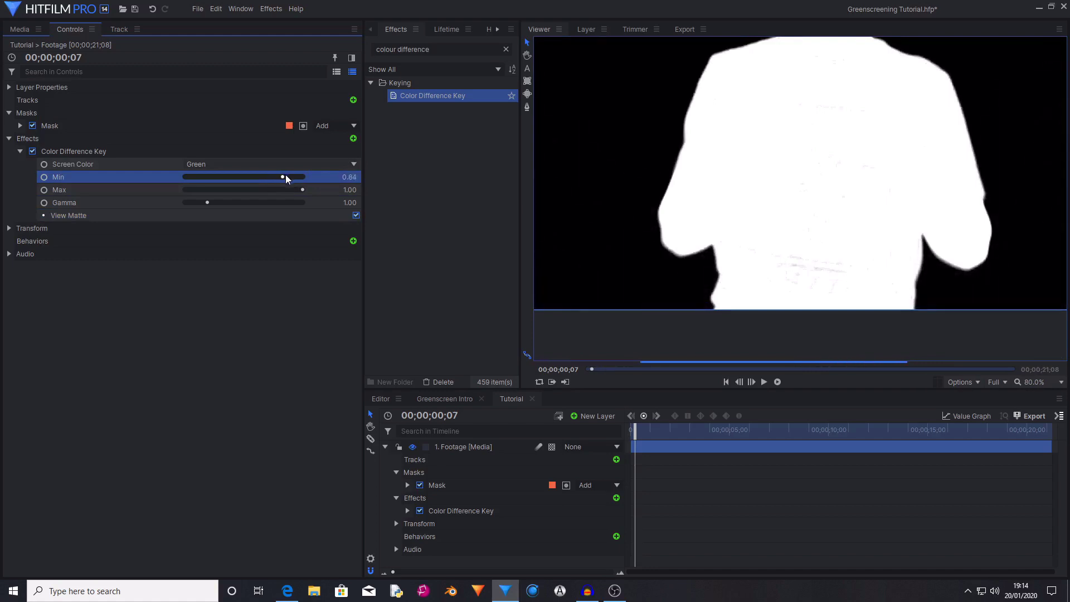
scroll(760, 184, "down", 3)
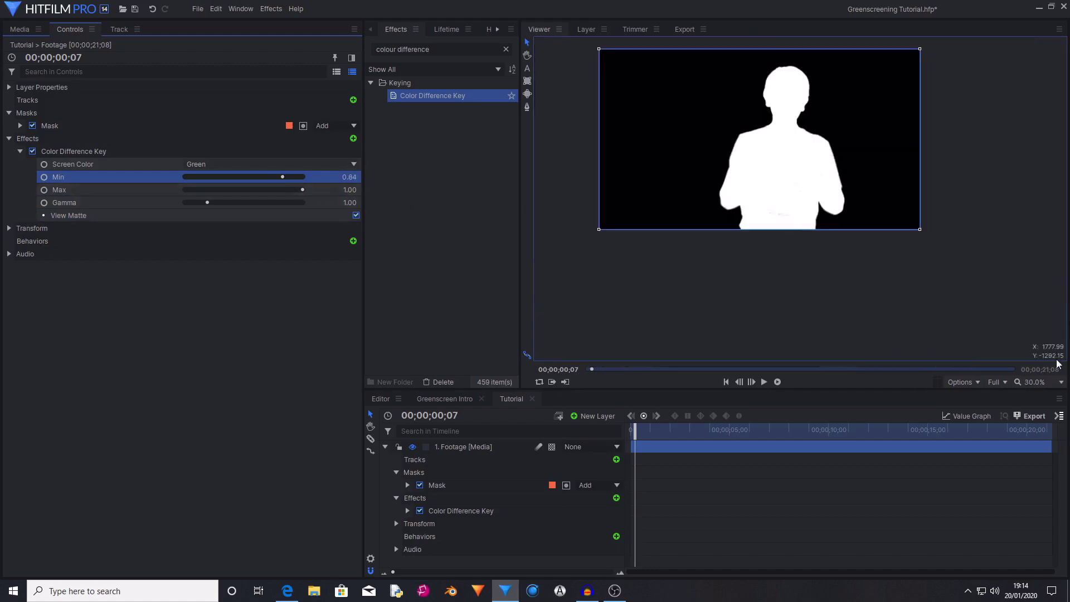
left_click(1042, 382)
left_click(1059, 567)
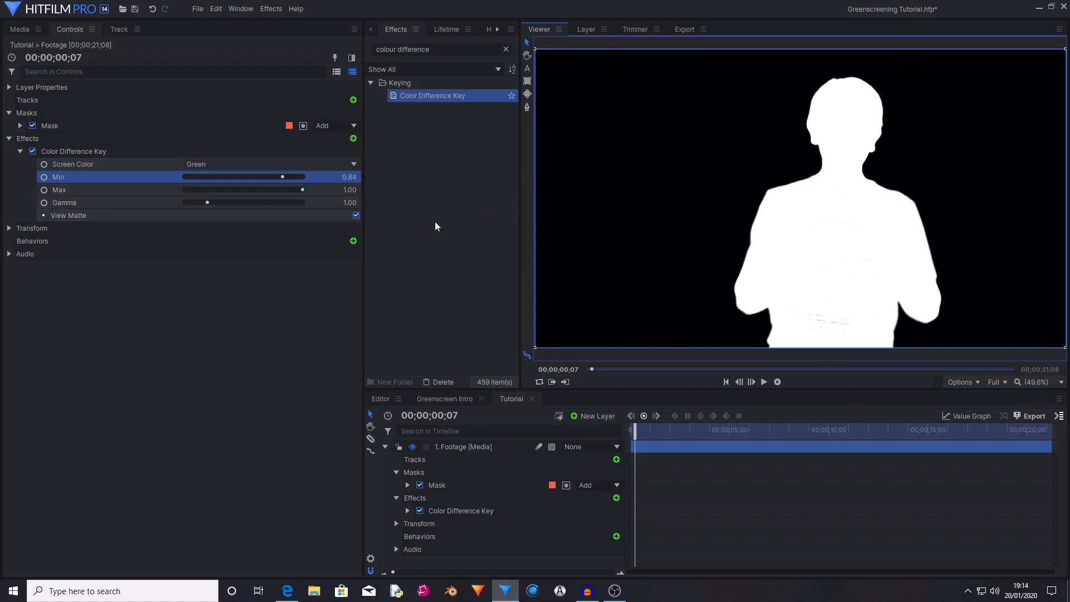
Turn off View Matte and move the playhead to 00;00;13;06 to inspect the keyed subject's edges
left_click(356, 215)
scroll(798, 190, "down", 2)
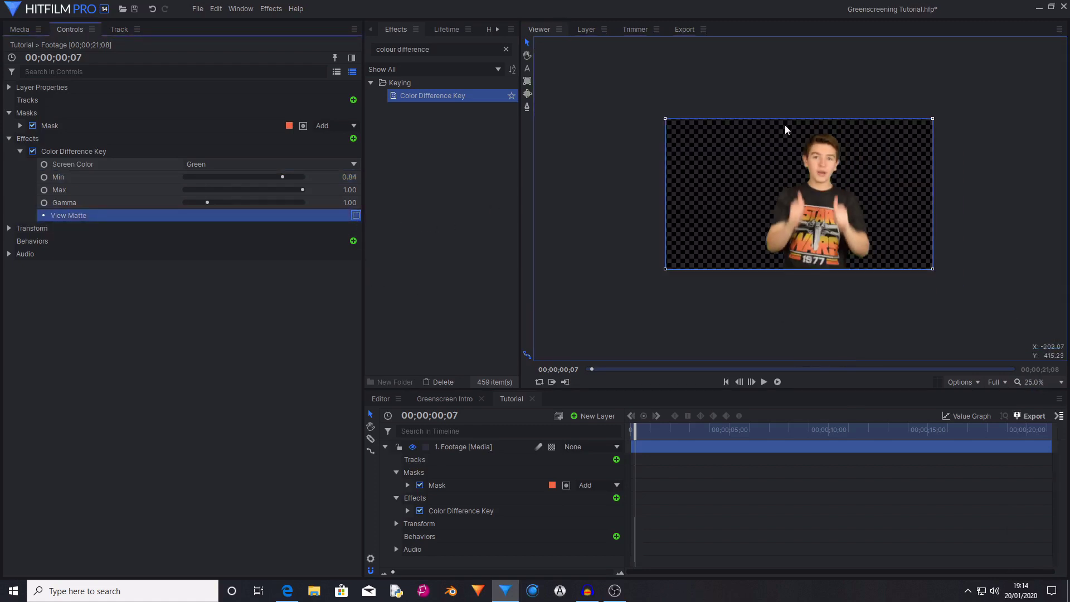
left_click_drag(648, 419, 892, 422)
scroll(765, 184, "up", 3)
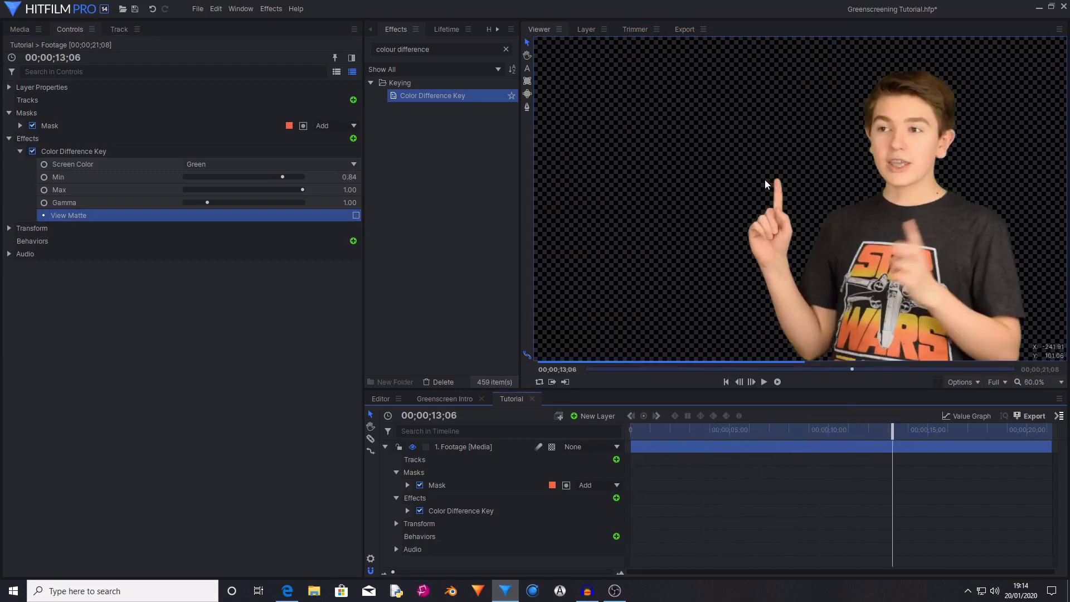
Collapse the Footage layer's properties in the timeline and toggle View Matte for the frame at 00;00;13;06
left_click(268, 349)
left_click(388, 447)
left_click(385, 447)
scroll(770, 290, "down", 2)
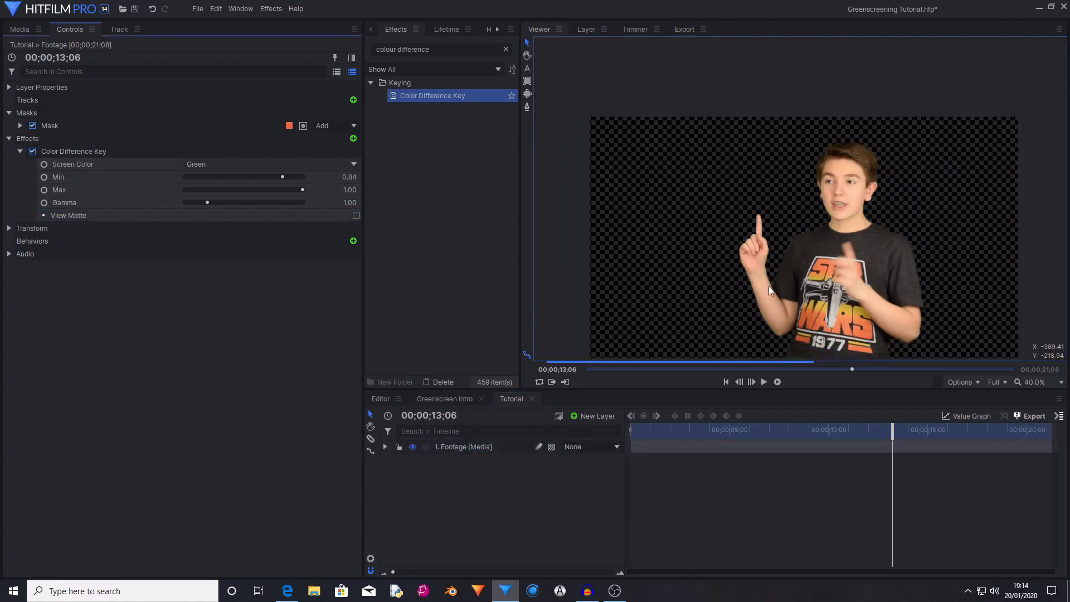
left_click_drag(769, 286, 721, 231)
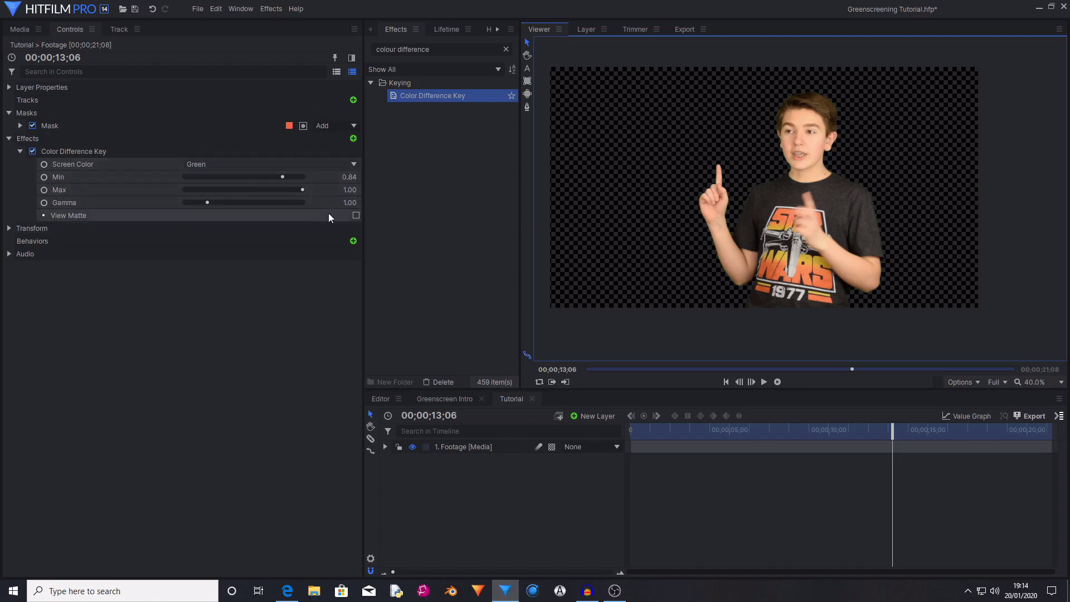
left_click(356, 216)
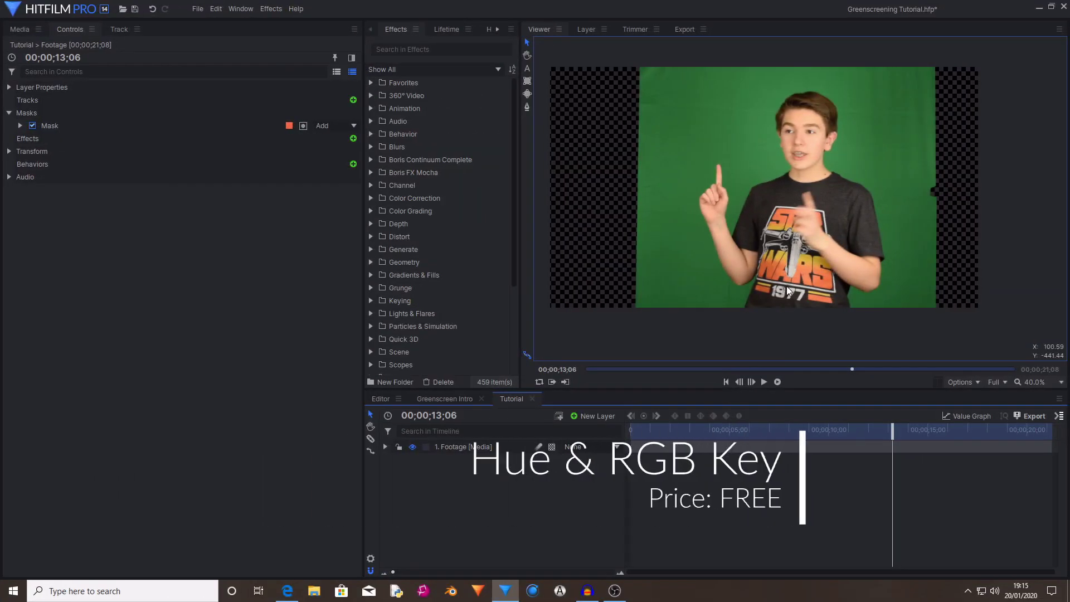
Search the effects for "Hue &" and apply Hue & RGB Key to the Footage layer
left_click(399, 49)
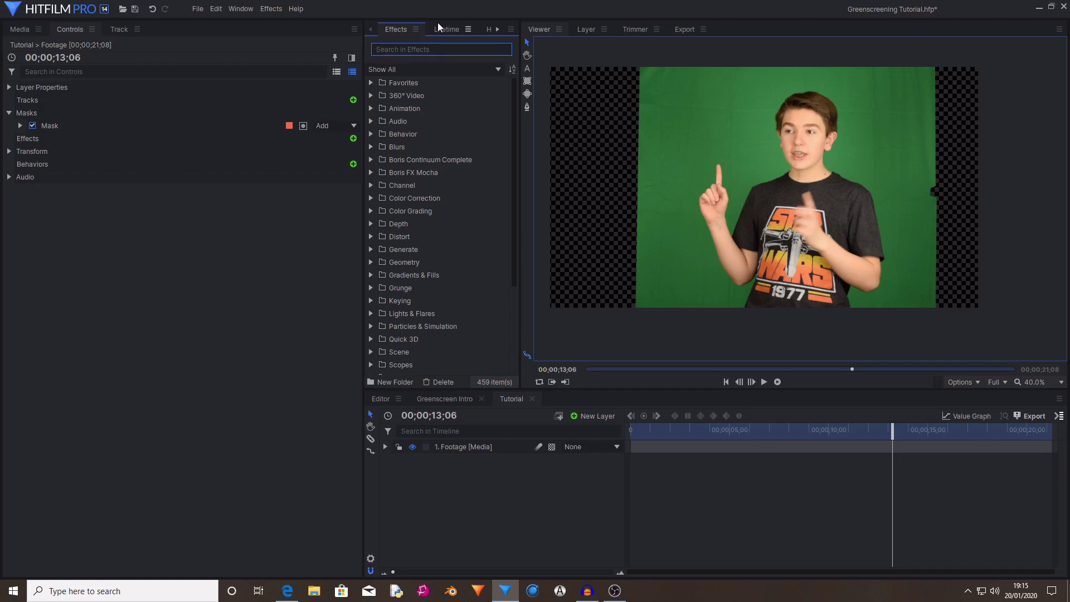
type("Hue &")
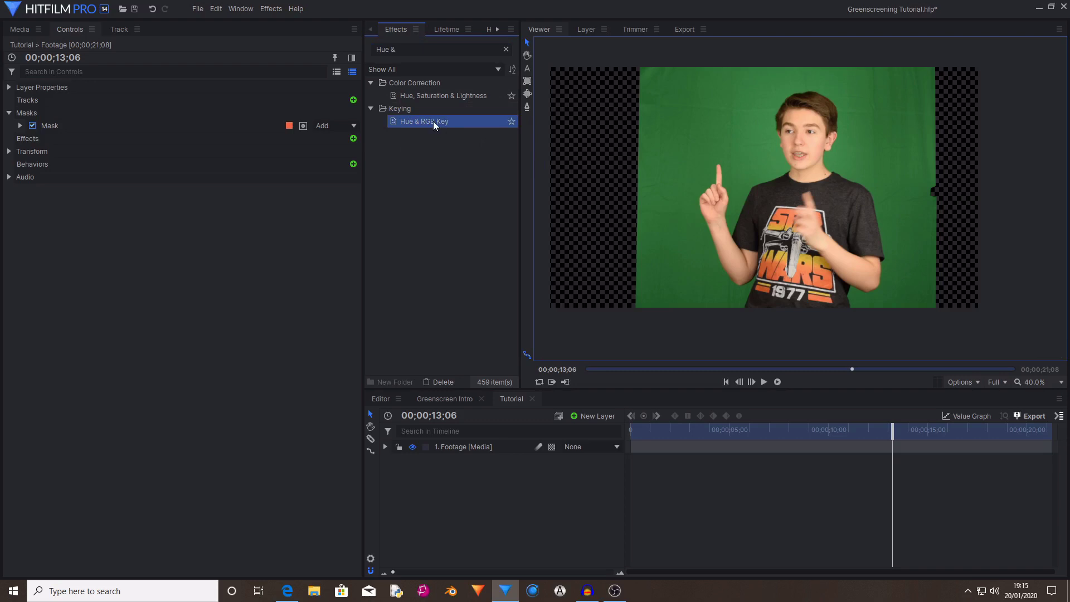
left_click_drag(433, 122, 482, 447)
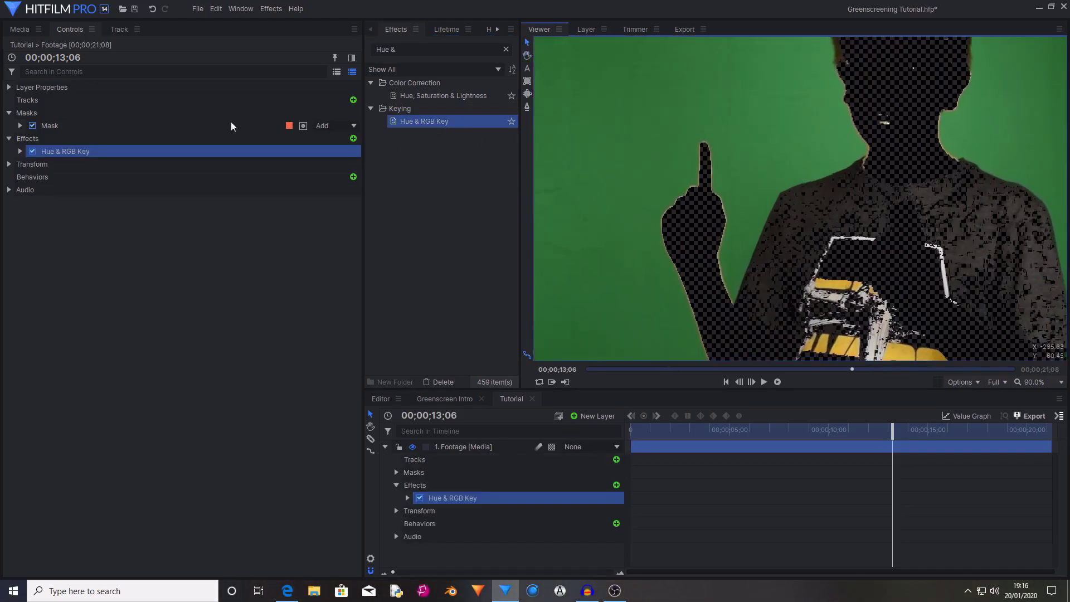
Sample the green backdrop beside the subject's head as the Hue & RGB Key's Color, giving 61, 134, 70
left_click(20, 151)
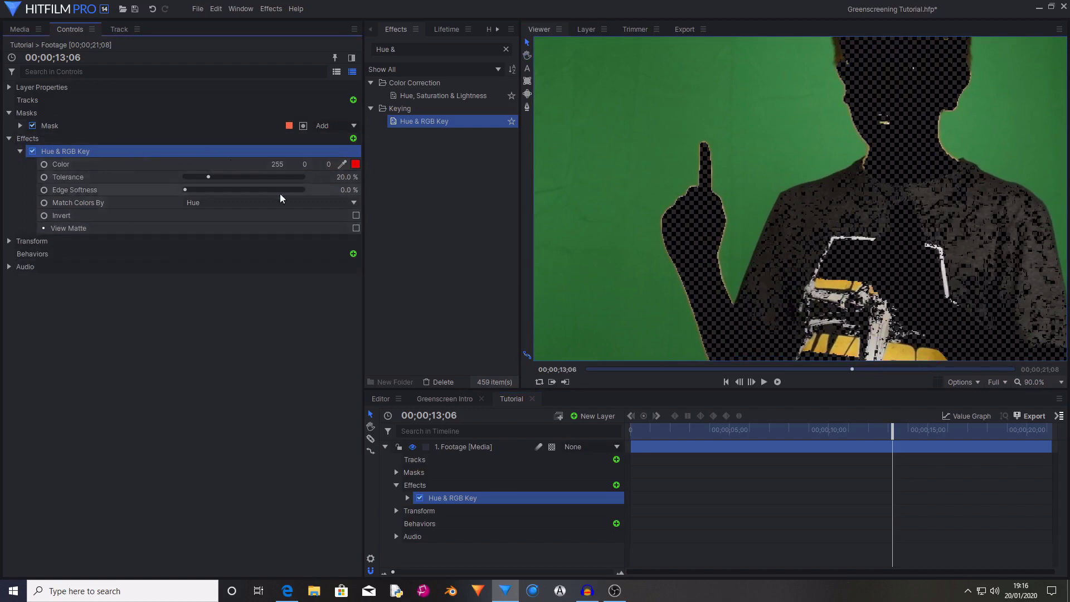
left_click(125, 161)
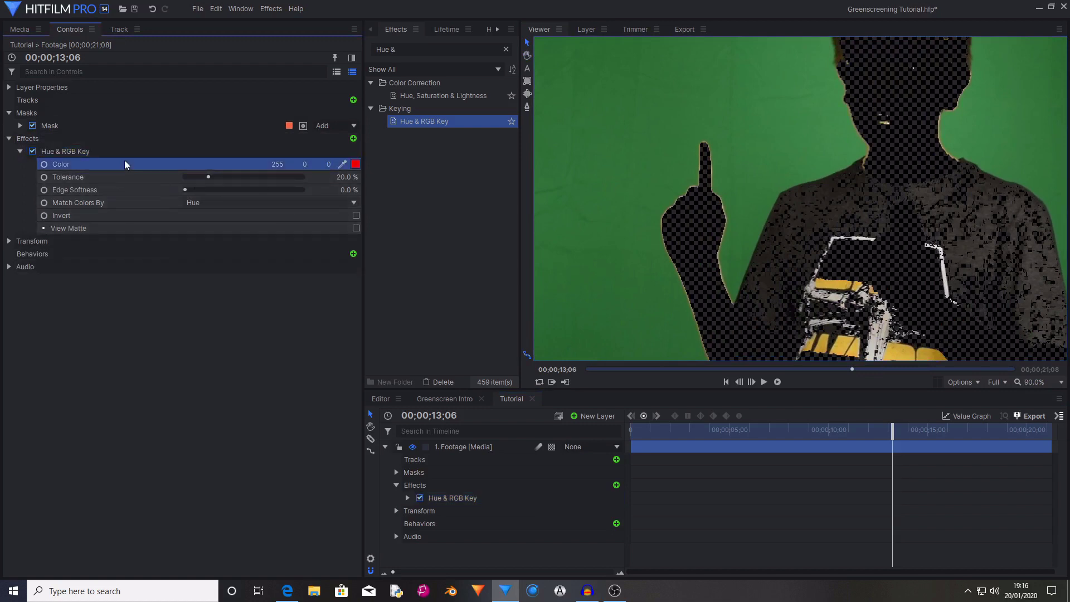
left_click(342, 165)
left_click(805, 137)
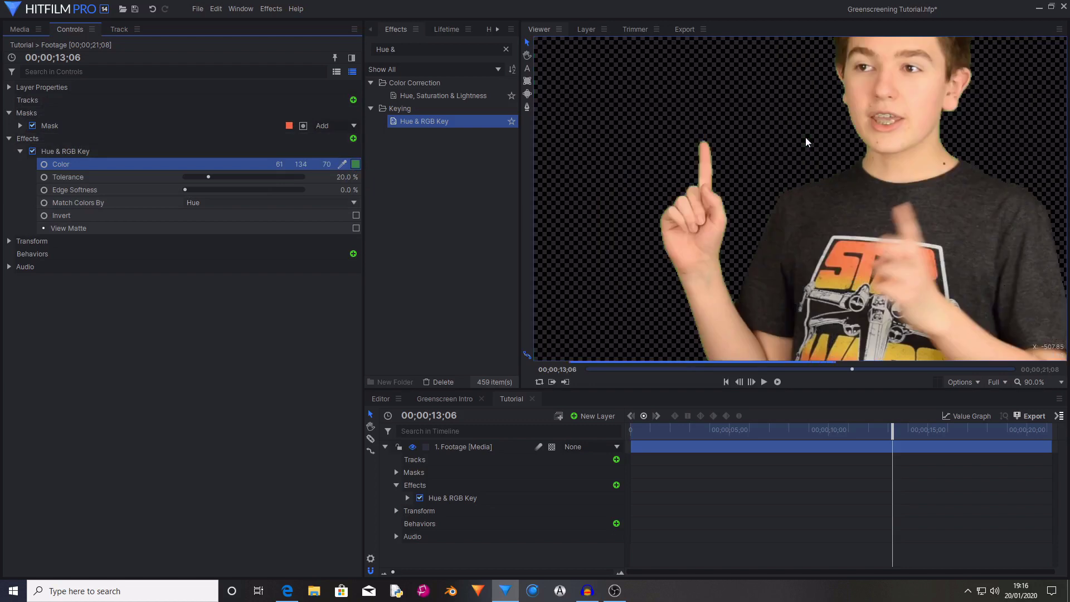
Set the Hue & RGB Key's Tolerance to 1.0 %
scroll(805, 140, "down", 3)
scroll(801, 149, "up", 1)
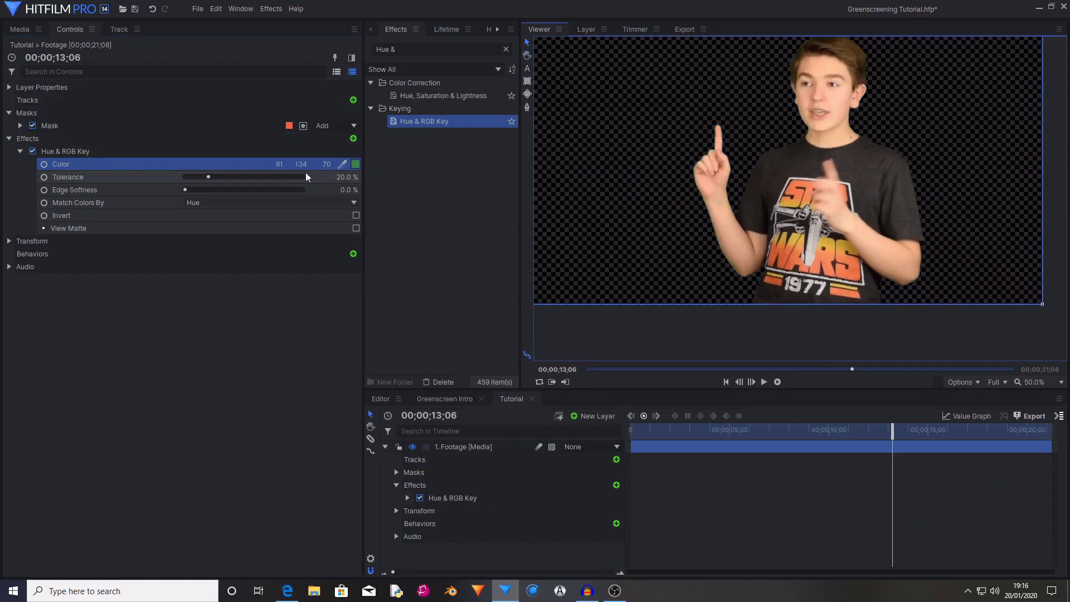
left_click_drag(331, 178, 301, 178)
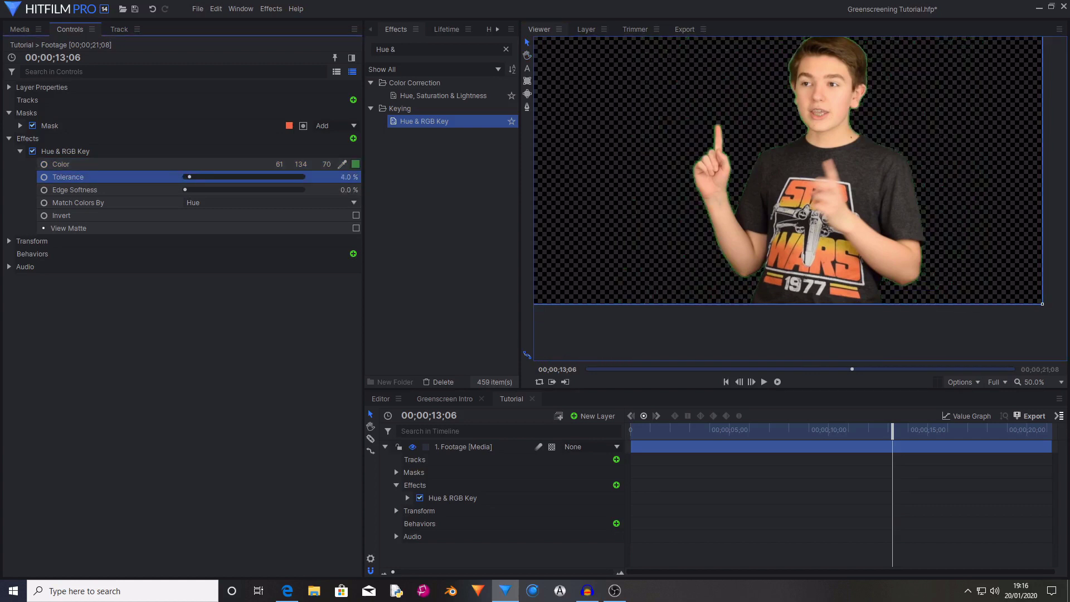
left_click_drag(301, 179, 292, 178)
Turn on View Matte for the Hue & RGB Key to inspect the matte, and turn it off again
left_click(119, 227)
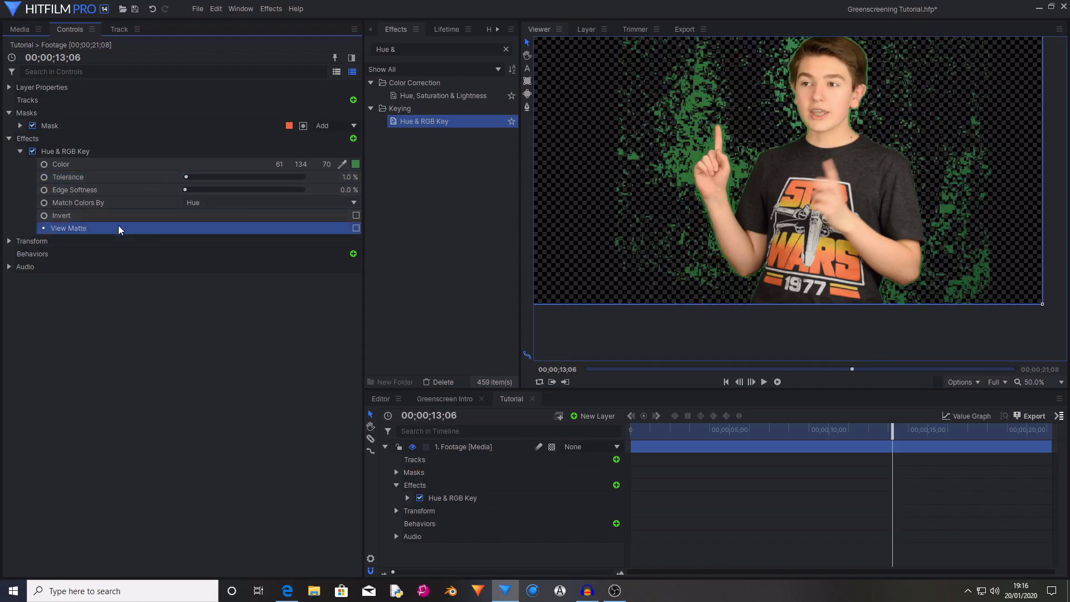
left_click(356, 229)
left_click(102, 151)
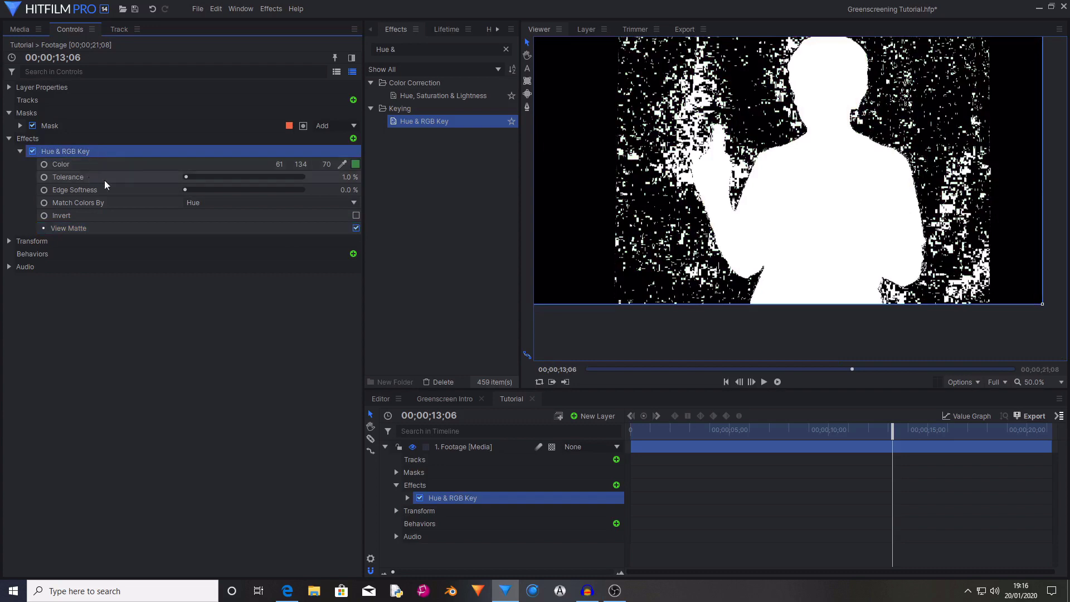
left_click(357, 228)
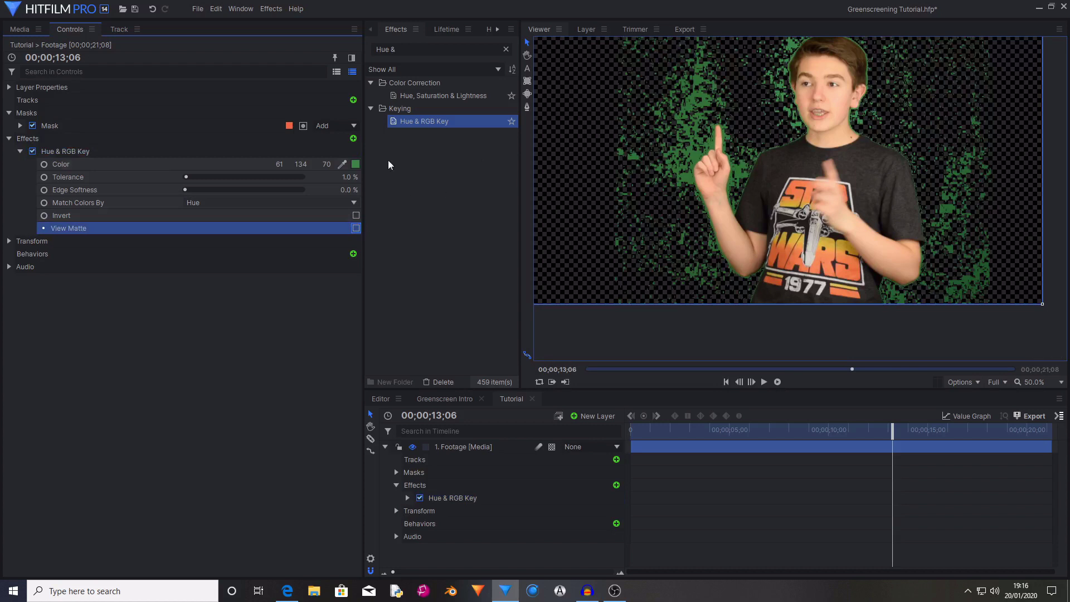
Duplicate the Hue & RGB Key and sample the leftover green beside the raised finger as the copy's Color, giving 49, 116, 55
right_click(63, 152)
left_click(108, 195)
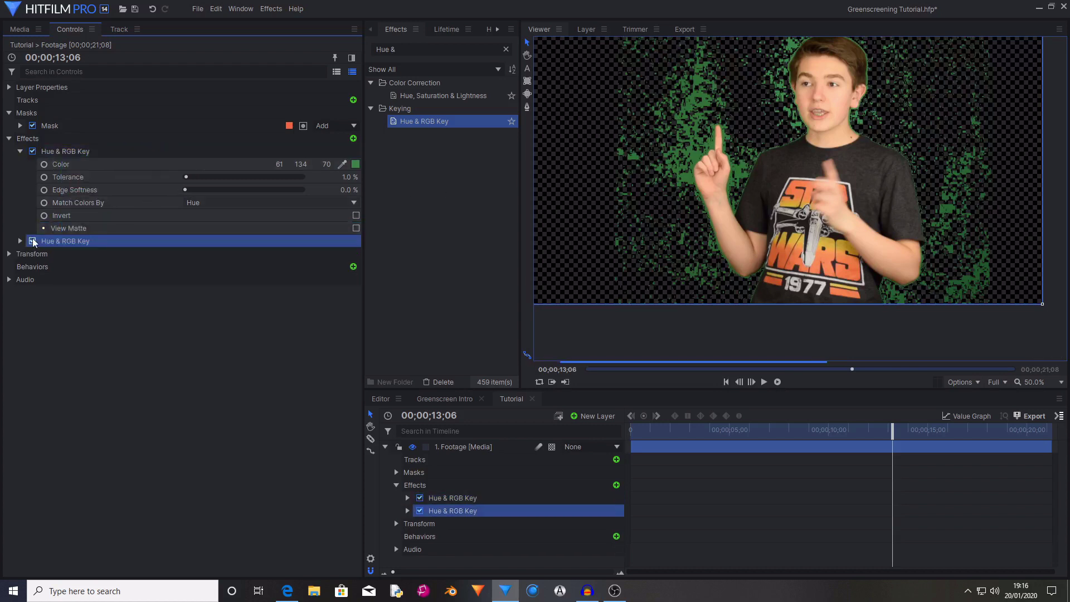
left_click(20, 240)
left_click(342, 254)
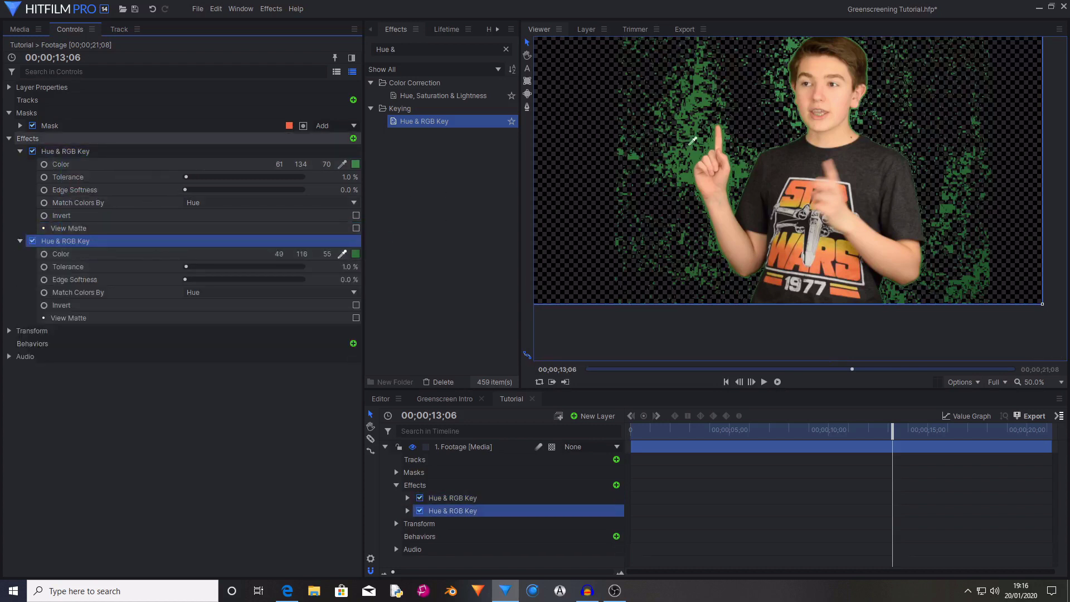
left_click(694, 153)
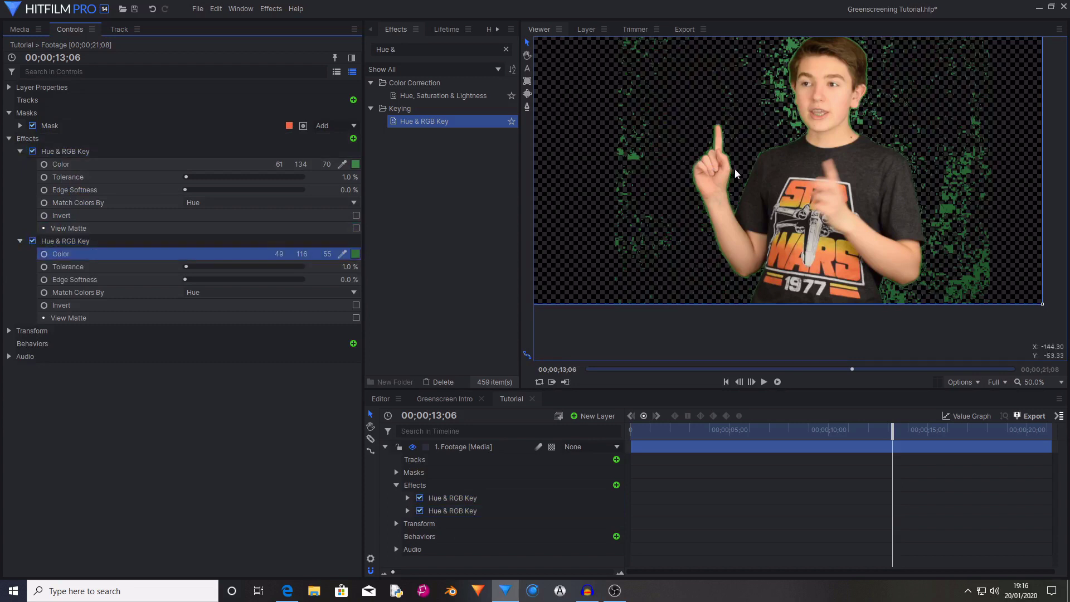
Duplicate the second Hue & RGB Key and sample the green left near the backdrop's left edge as its Color, giving 46, 116, 57
right_click(81, 243)
left_click(132, 286)
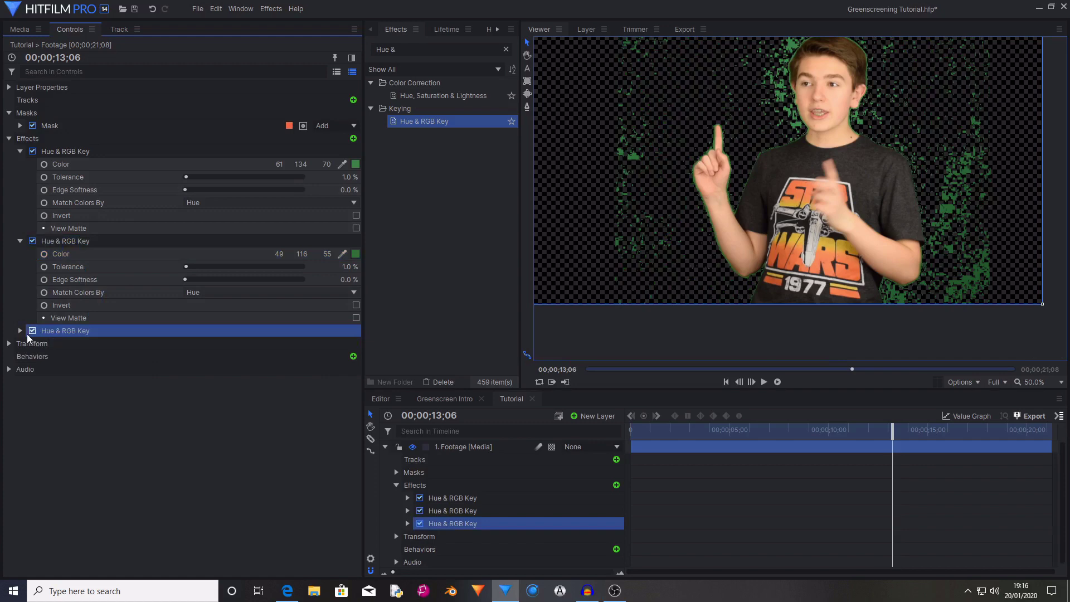
double_click(215, 332)
left_click(339, 344)
left_click(633, 156)
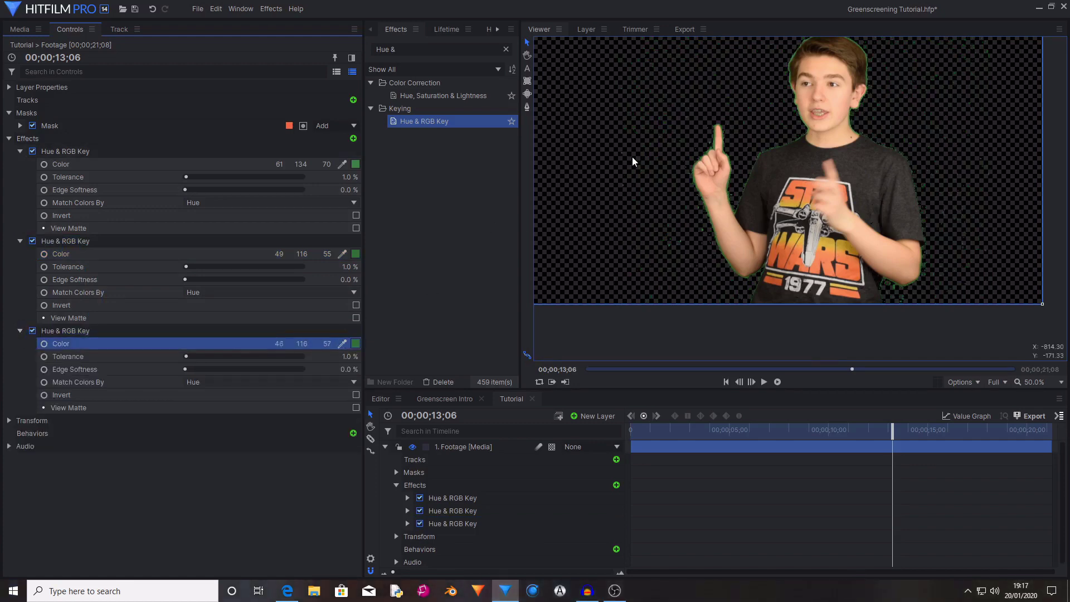
Set the third Hue & RGB Key's Tolerance to 4.0 %, checking the matte with View Matte
scroll(808, 282, "up", 4)
left_click(355, 407)
scroll(772, 276, "down", 5)
left_click_drag(186, 356, 189, 356)
left_click(356, 408)
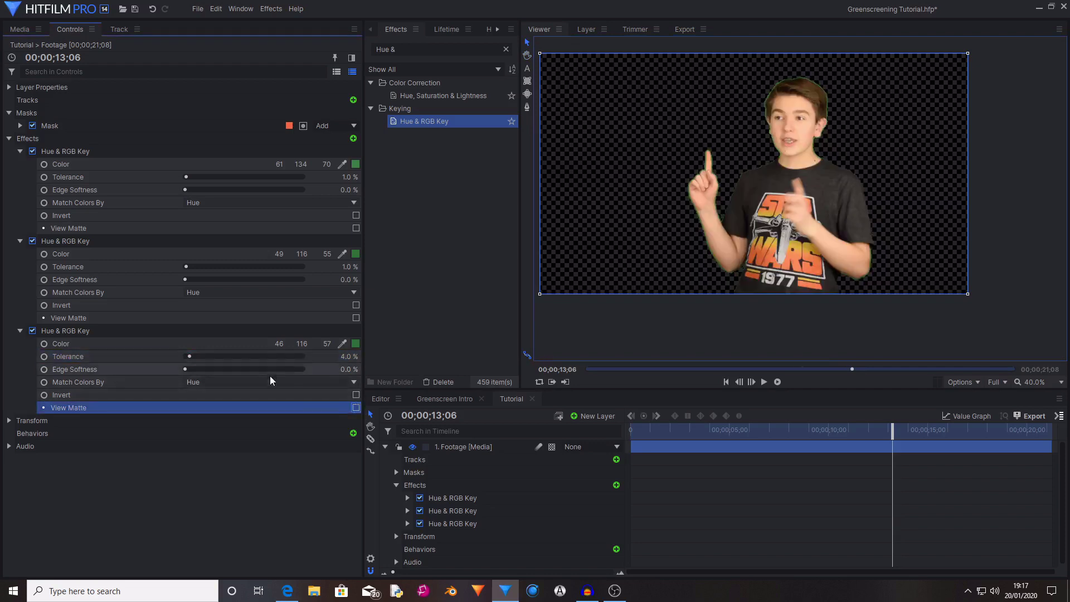
left_click(329, 468)
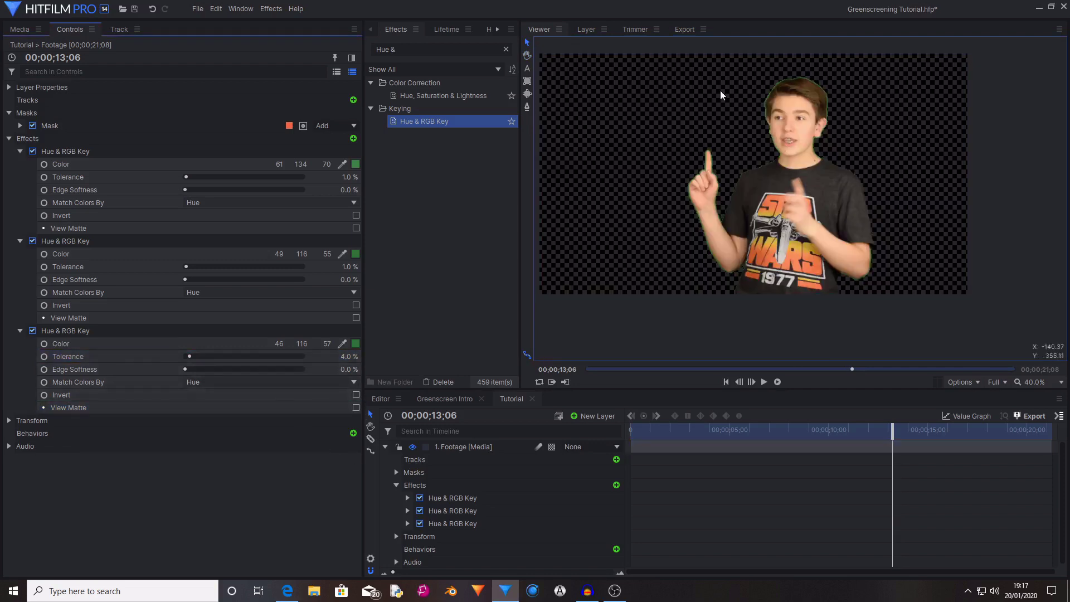
Search the effects for "Spill" and apply Spill Removal to the Footage layer to clean the green fringe around the subject
scroll(779, 84, "up", 6)
scroll(855, 92, "down", 6)
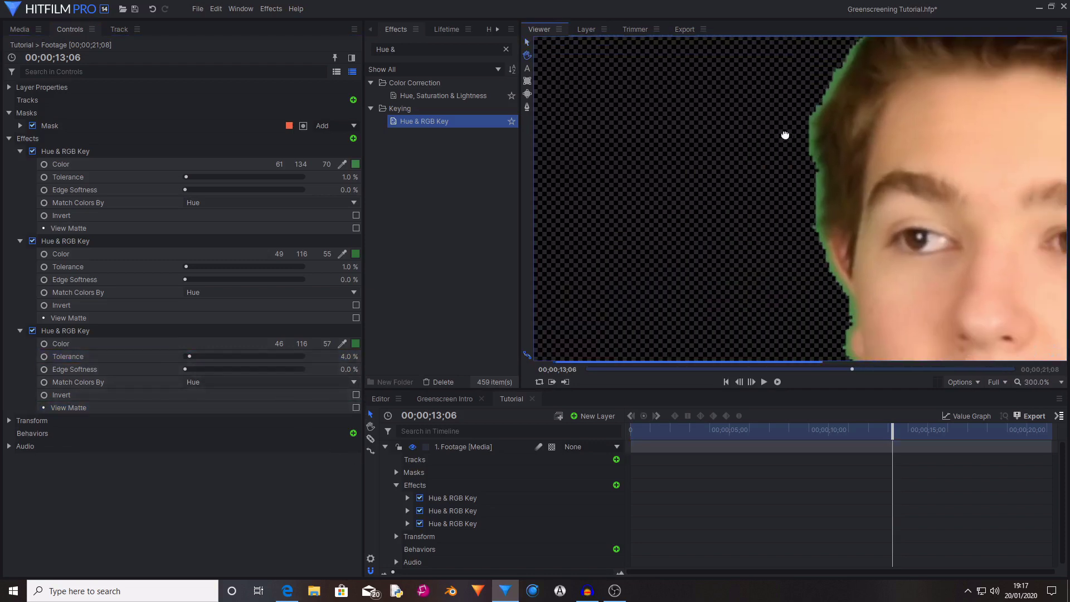
left_click_drag(850, 180, 787, 146)
scroll(815, 200, "down", 3)
scroll(814, 200, "up", 3)
left_click_drag(751, 189, 757, 151)
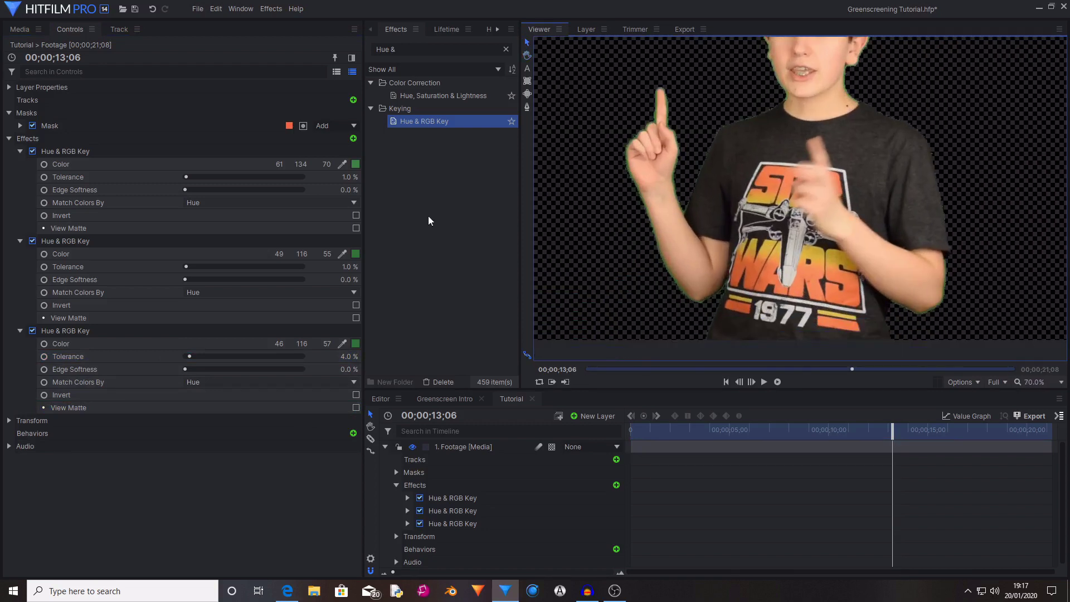
left_click_drag(411, 50, 317, 42)
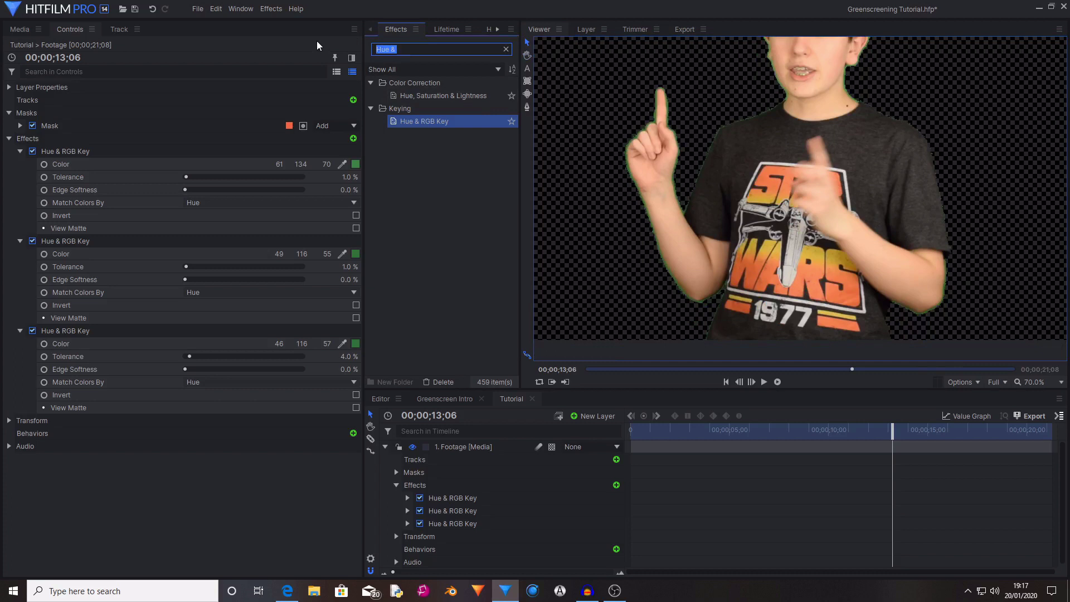
key("BackSpace")
type("Spill")
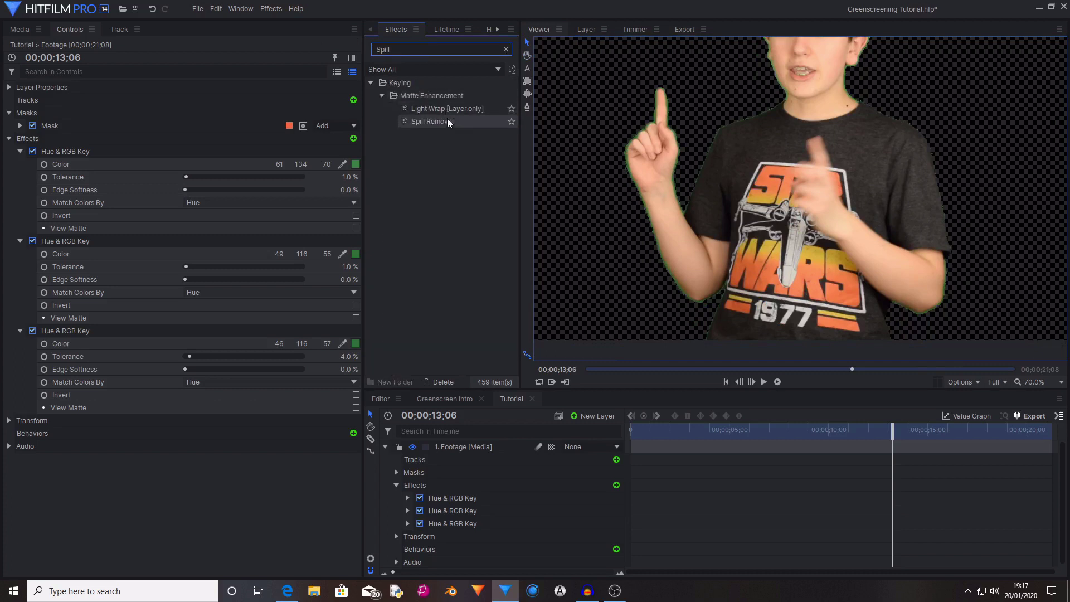
left_click_drag(447, 121, 479, 446)
left_click_drag(803, 127, 831, 218)
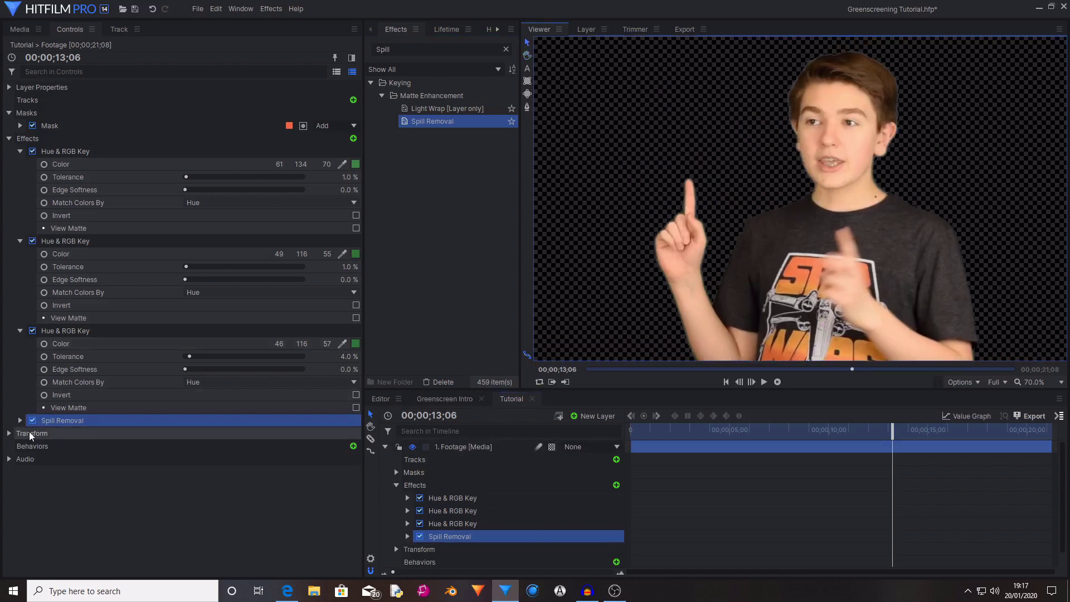
left_click(15, 423)
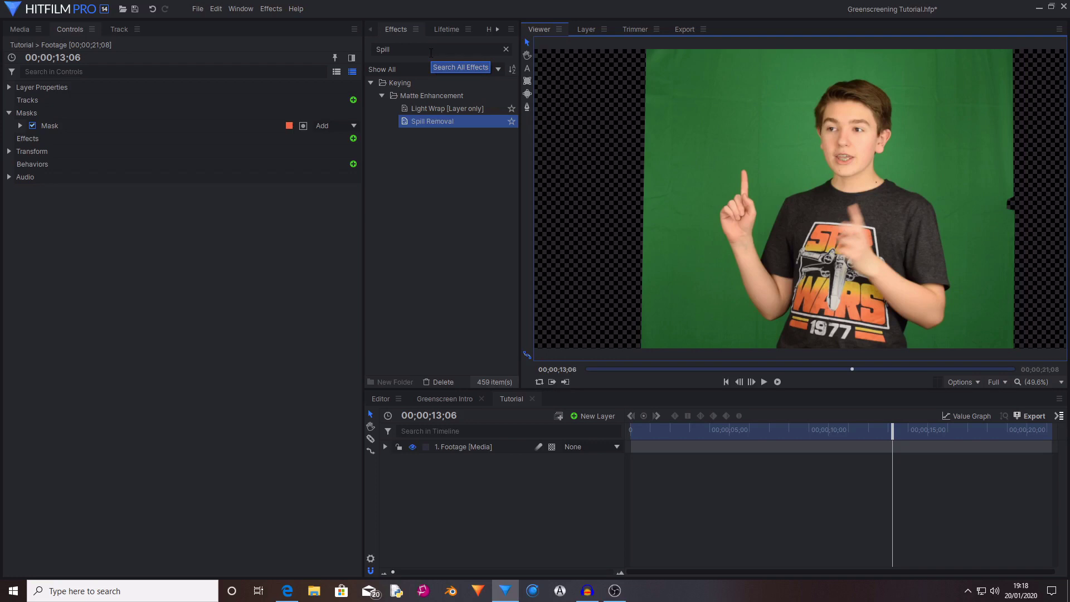
Search the effects for "Chroma", apply Chroma Key to the Footage layer and expand its settings
left_click_drag(431, 53, 251, 52)
key("BackSpace")
type("Chro")
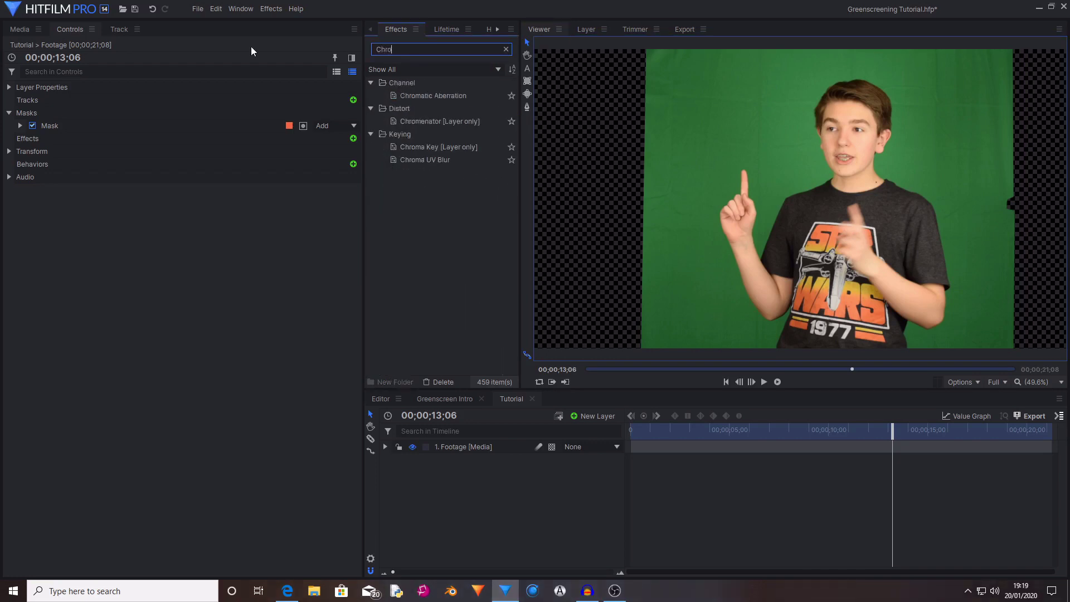
type("ma")
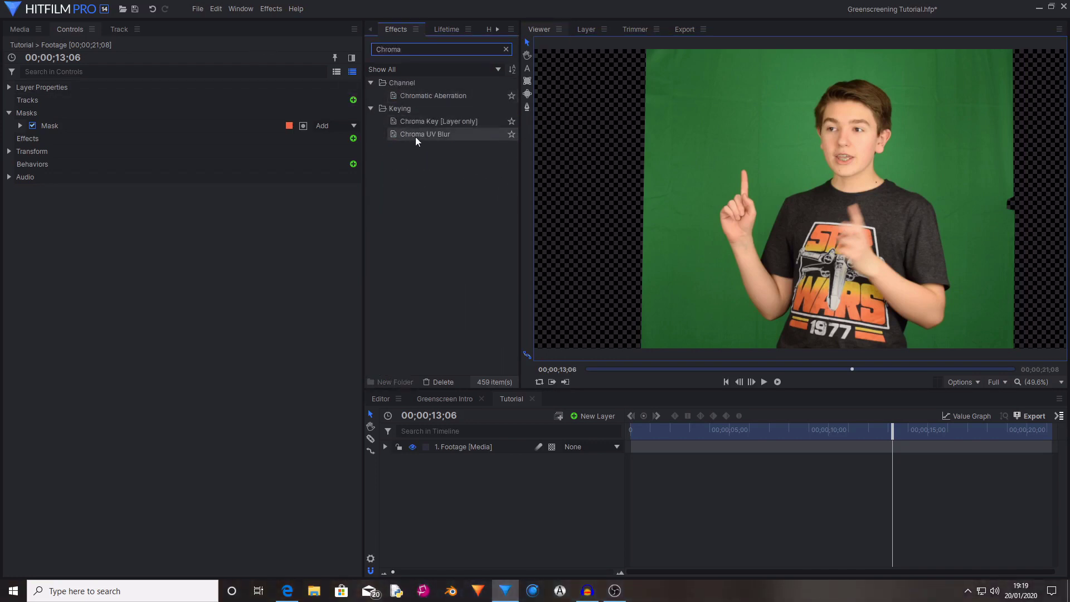
left_click_drag(415, 124, 51, 155)
left_click(20, 151)
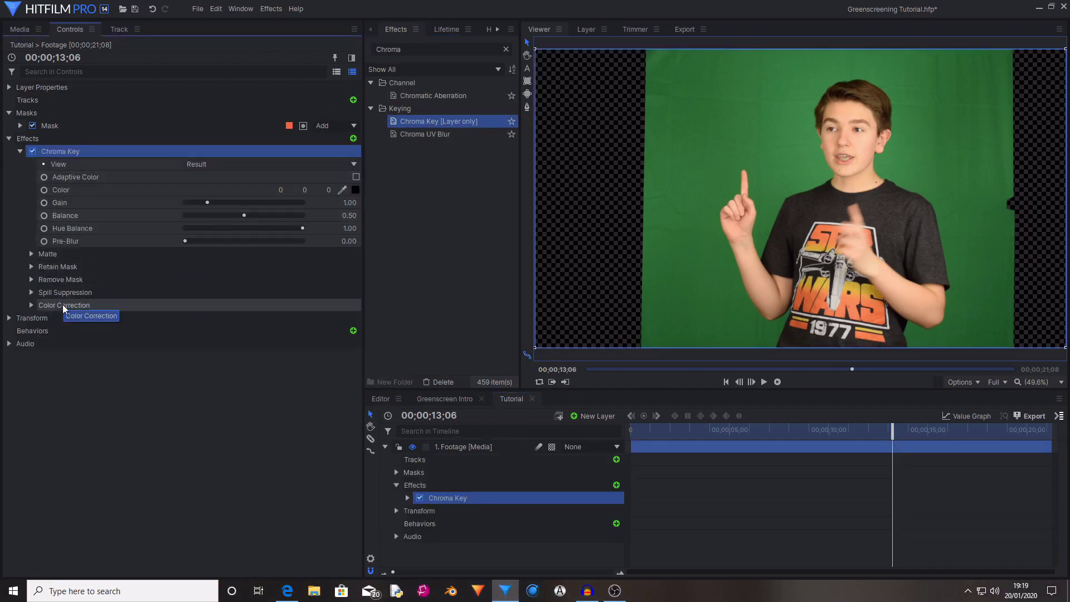
Sample the green backdrop above the subject's shoulder as the Chroma Key's Color, giving 57, 130, 65
left_click(84, 177)
left_click(91, 190)
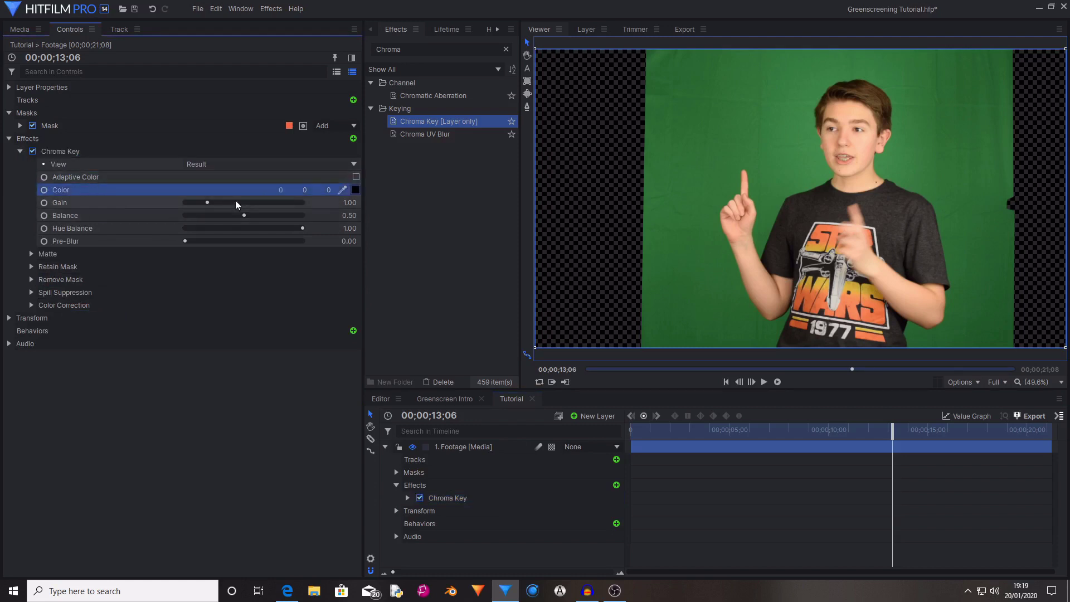
left_click(342, 189)
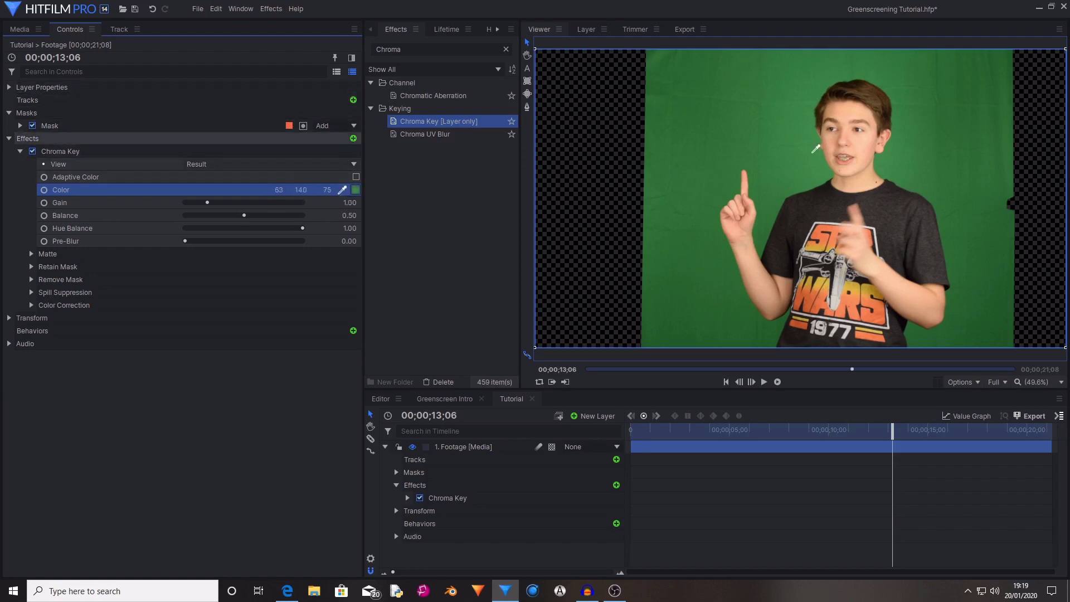
left_click(800, 182)
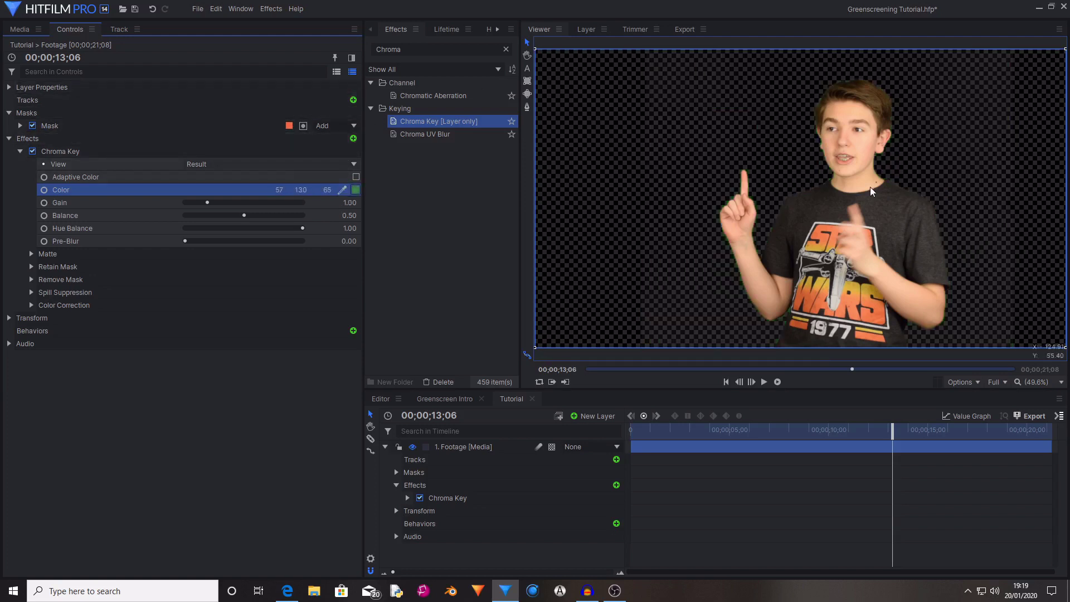
scroll(859, 189, "down", 3)
scroll(837, 181, "up", 3)
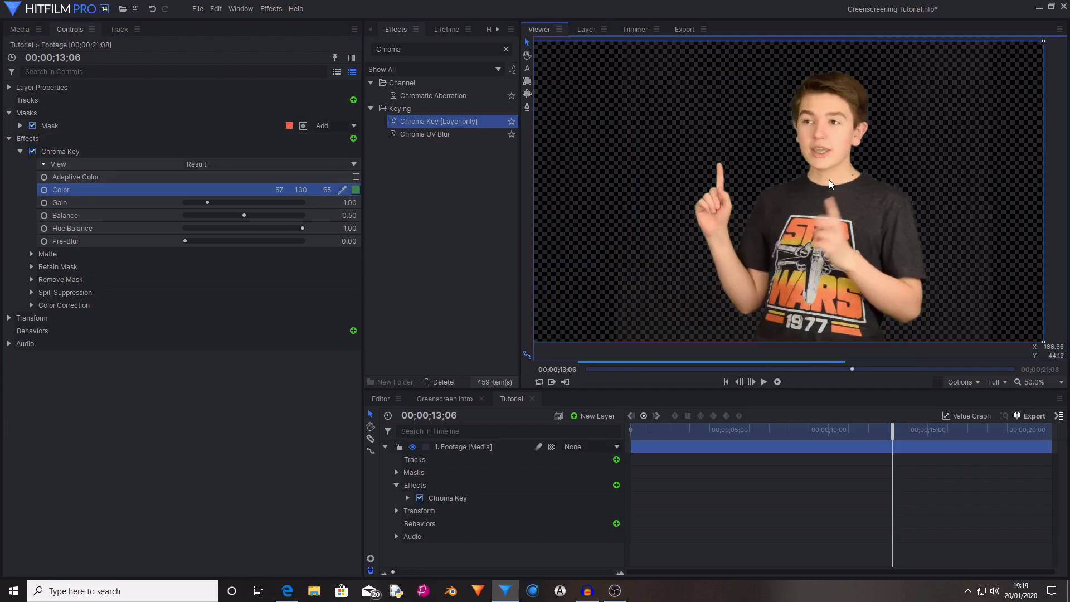
Set the Chroma Key's Gain to 1.50 using the Matte view and leave Pre-Blur at 0.00
left_click(212, 204)
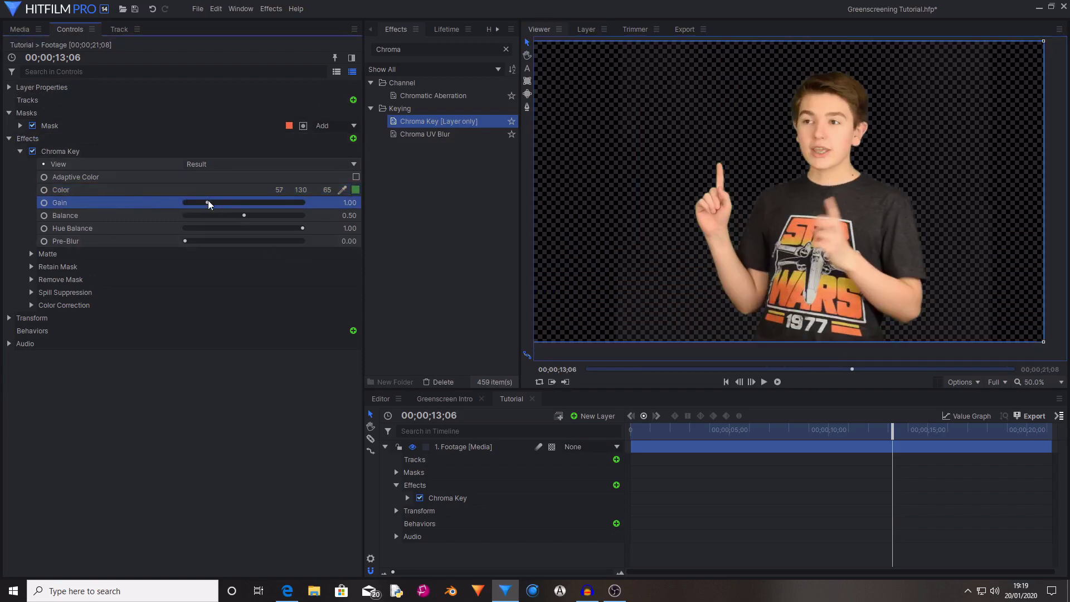
left_click_drag(208, 202, 217, 205)
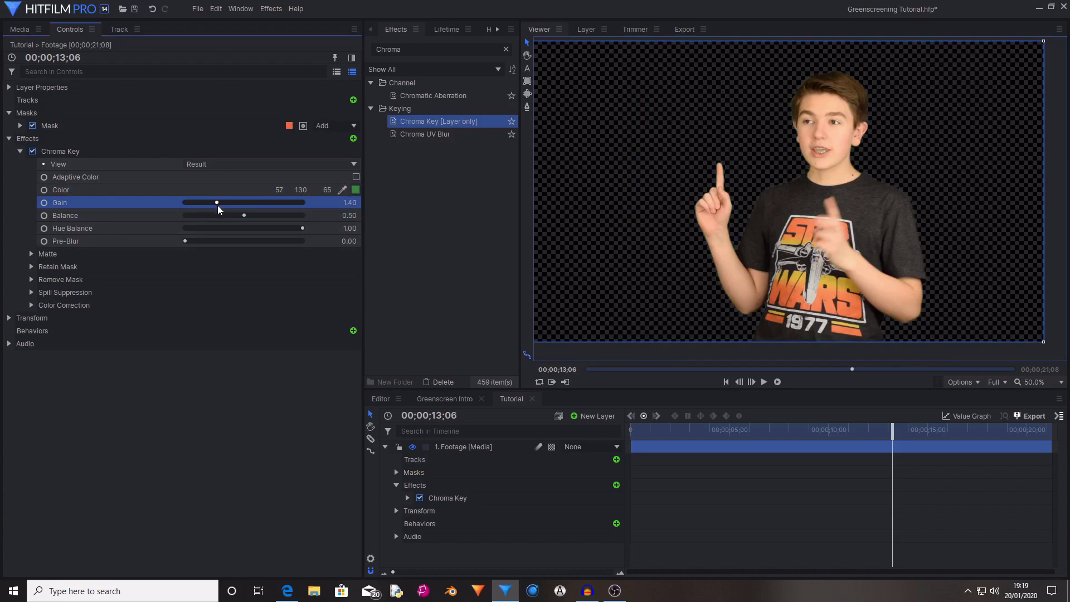
left_click(268, 164)
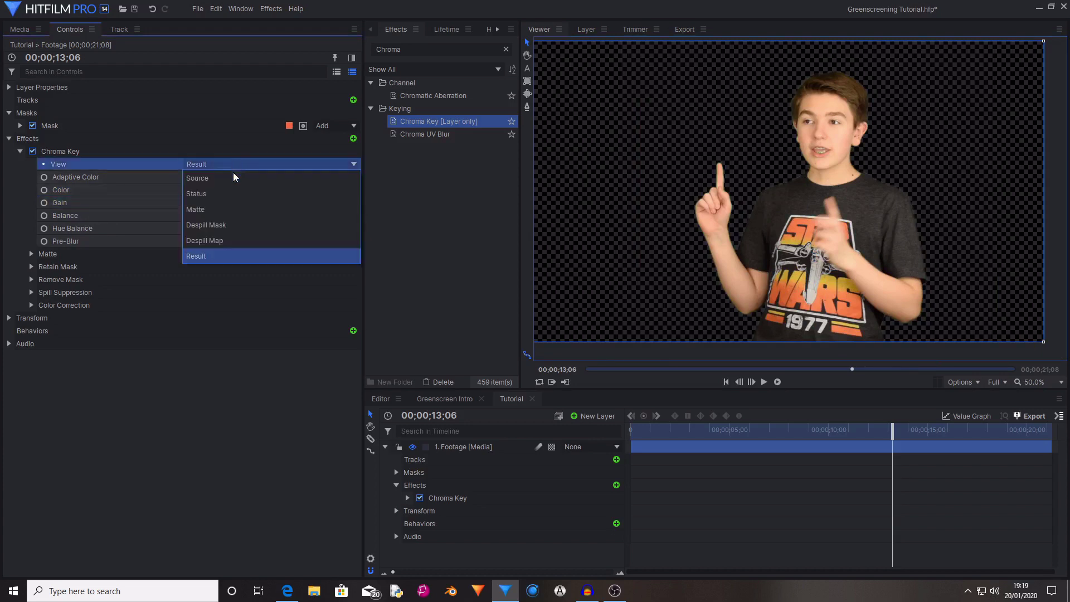
left_click(209, 213)
left_click_drag(220, 202, 219, 203)
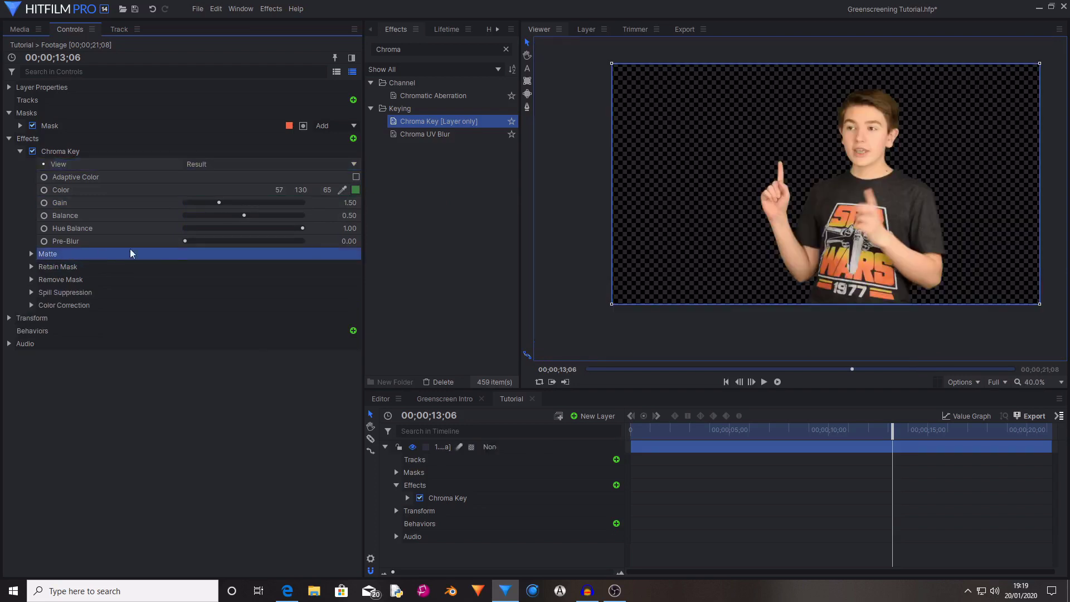
mouse_move(187, 241)
left_mouse_down()
mouse_move(229, 246)
mouse_move(184, 241)
left_mouse_up()
Collapse the Chroma Key settings, inspect the keyed subject up close and fit the whole frame in the viewer
left_click(94, 151)
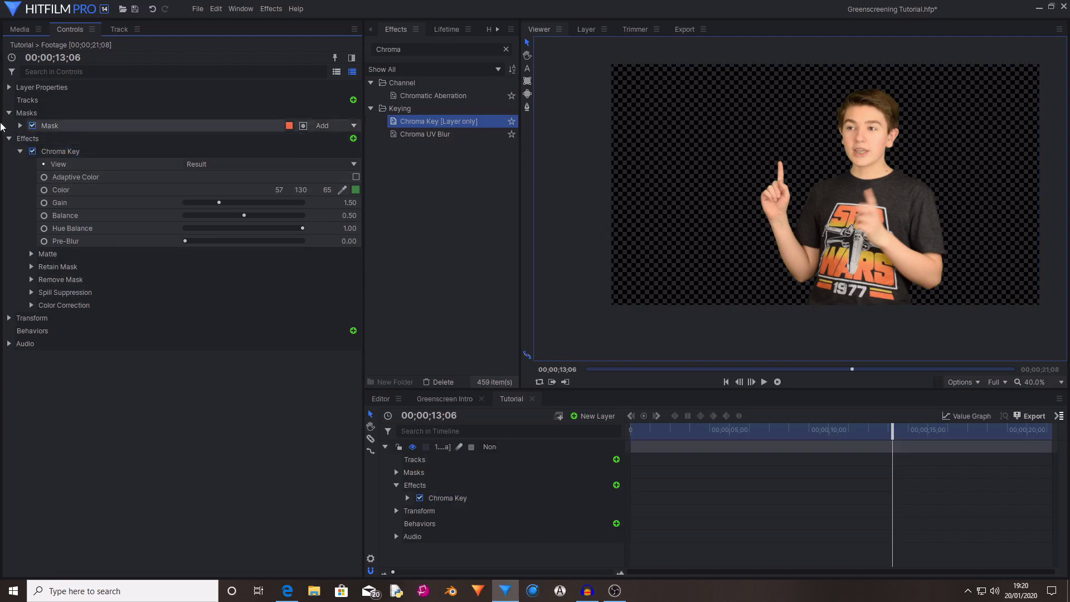
left_click(20, 152)
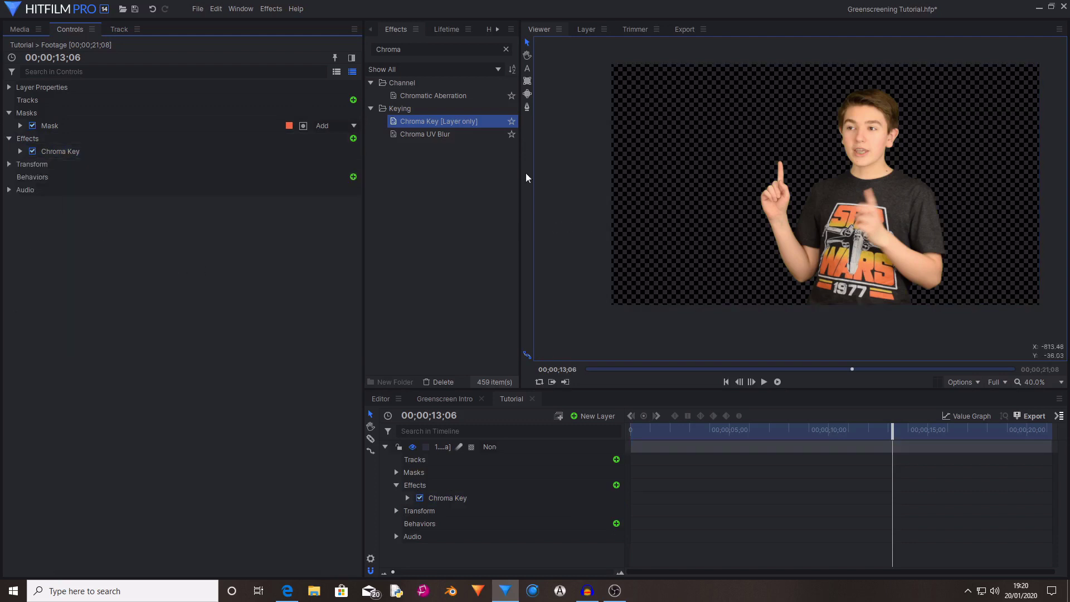
left_click(132, 154)
scroll(911, 138, "up", 1)
scroll(844, 138, "up", 1)
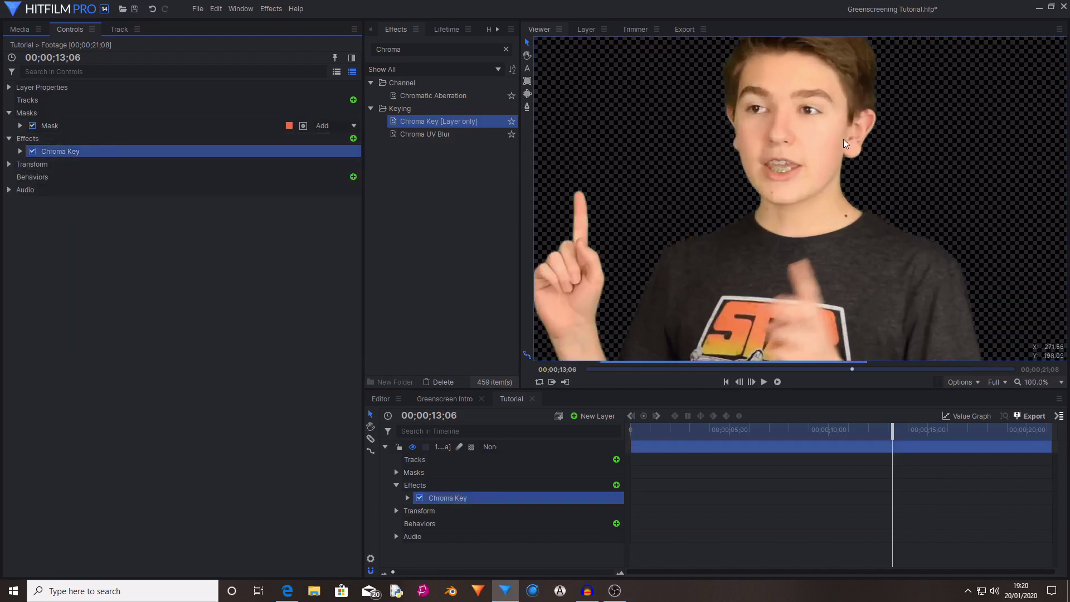
scroll(777, 173, "down", 1)
left_click(1061, 381)
left_click(1038, 460)
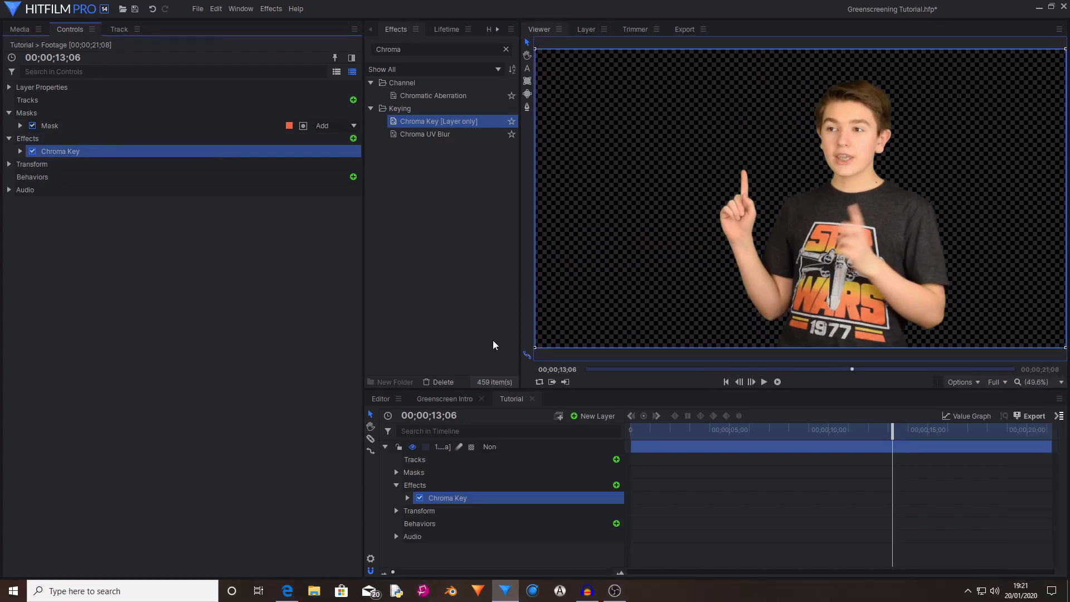